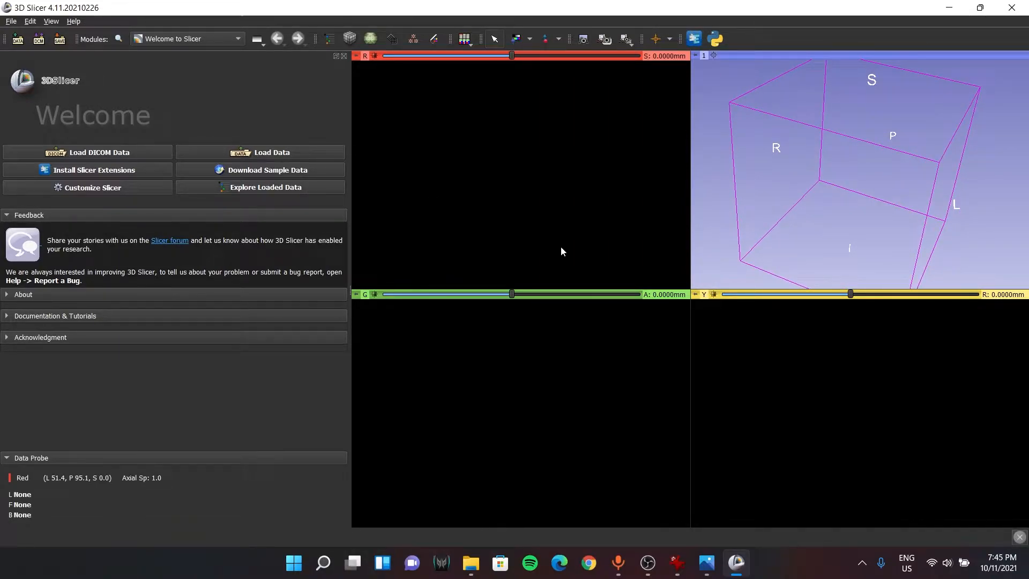
click(675, 564)
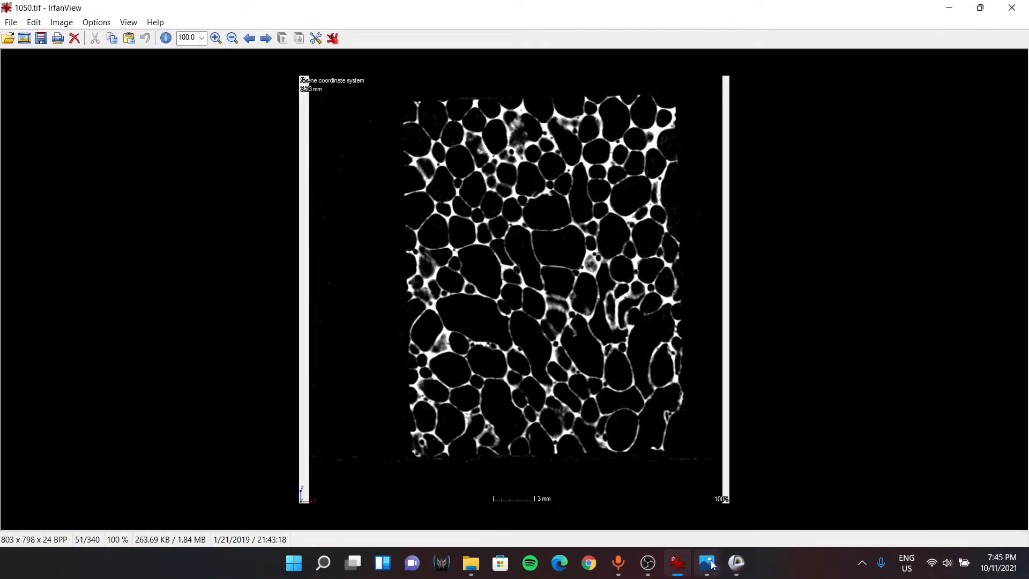
click(737, 563)
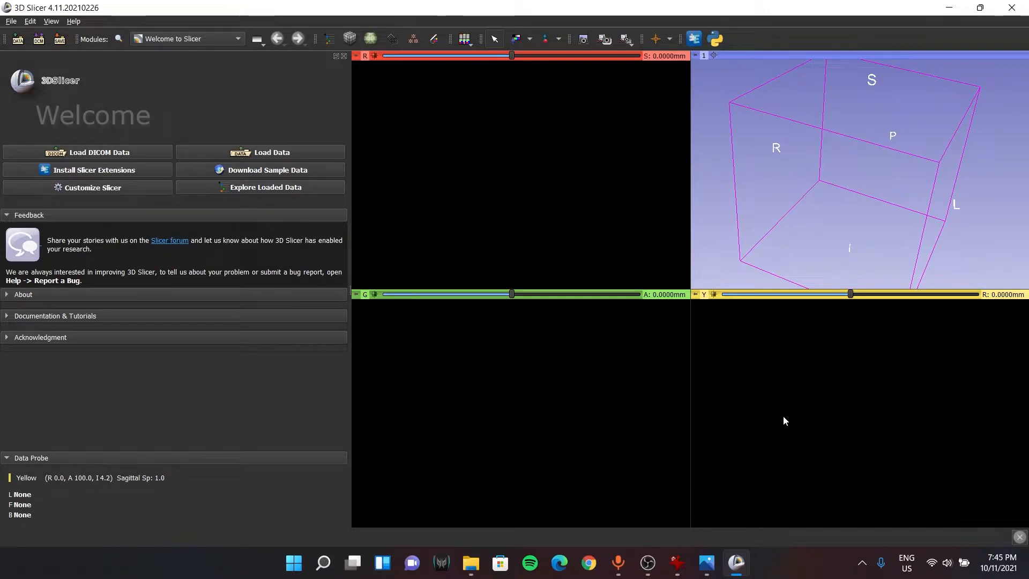
mouse_move(679, 573)
click(687, 488)
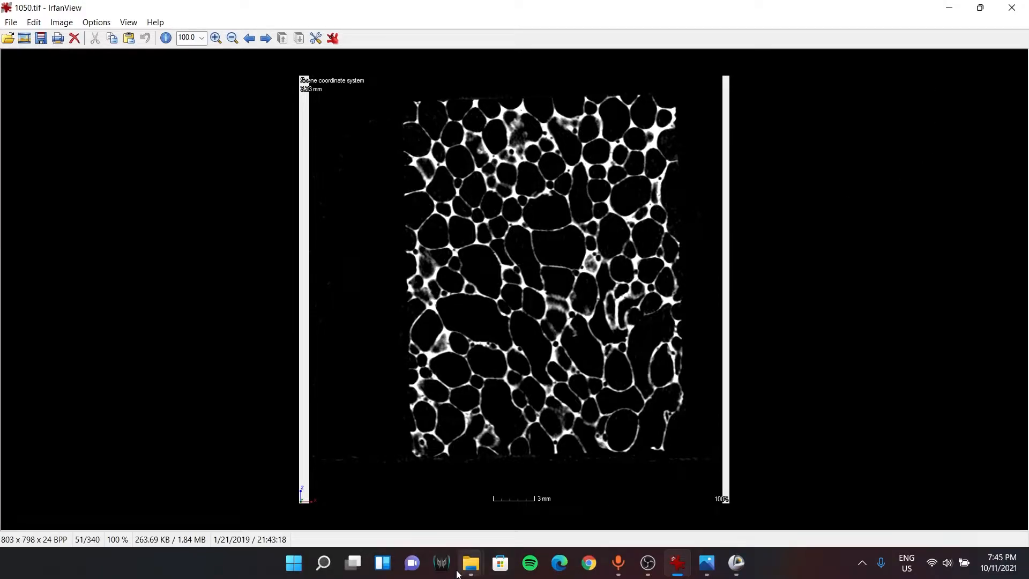
Look through the scan slice images in folder F on the Work (F:) drive in File Explorer.
mouse_move(471, 562)
click(407, 516)
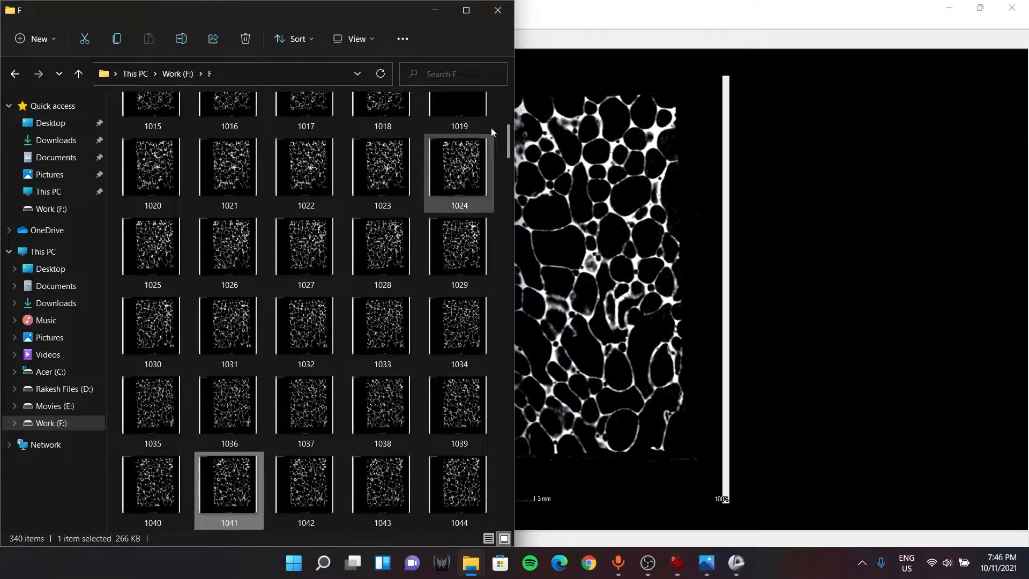
click(471, 16)
scroll(569, 303, down, 5)
scroll(569, 303, down, 14)
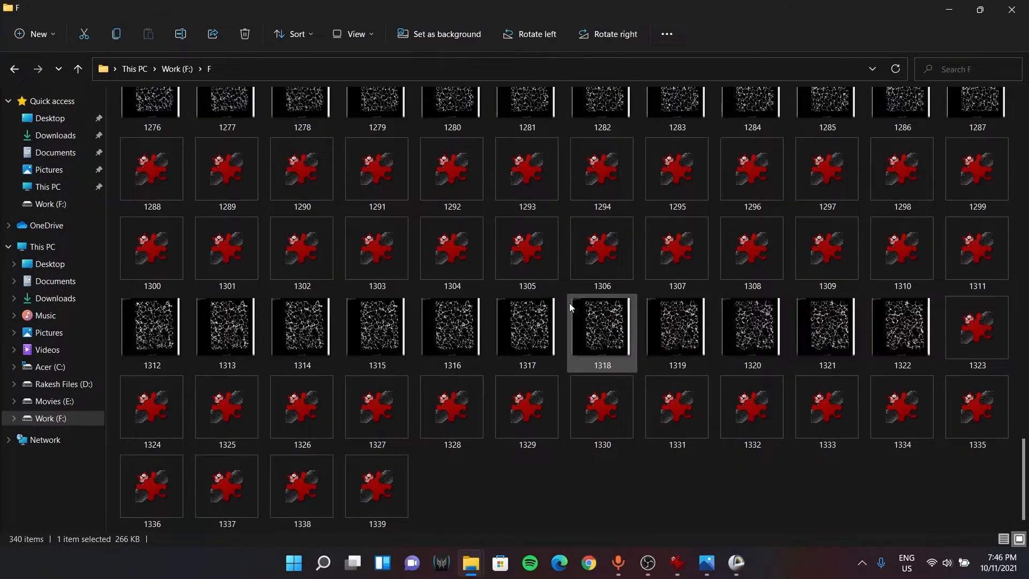
scroll(612, 402, up, 11)
scroll(582, 432, up, 12)
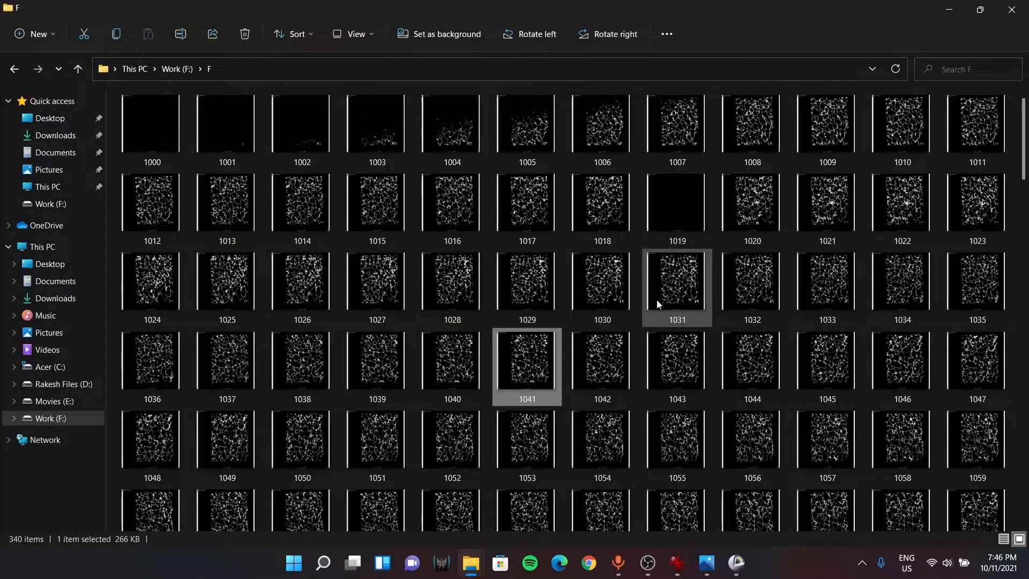
In IrfanView, frame the porous sample in 1050.tif with a selection of about 516 x 665 pixels, excluding the white side bars.
click(678, 562)
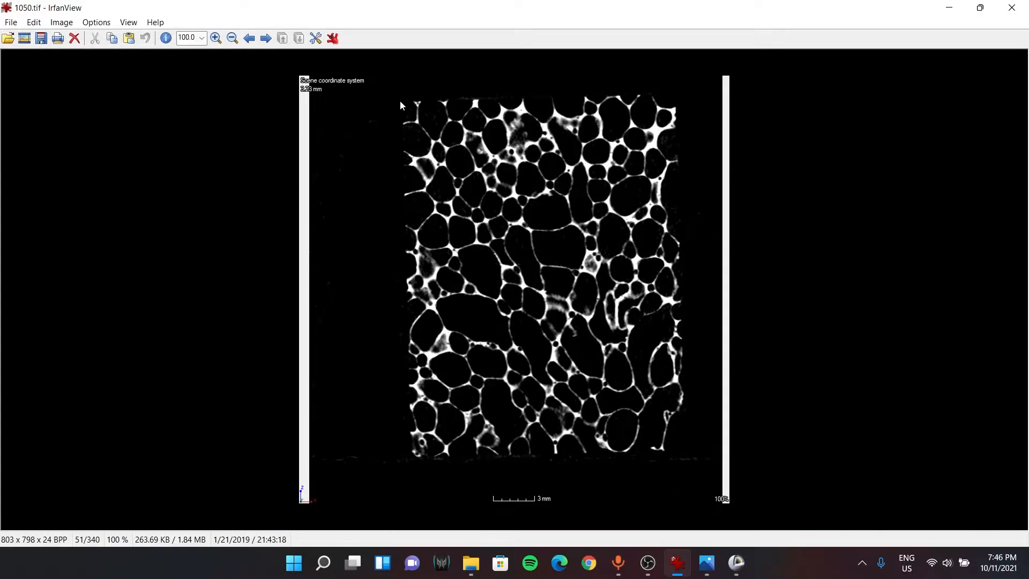
drag(400, 102, 684, 455)
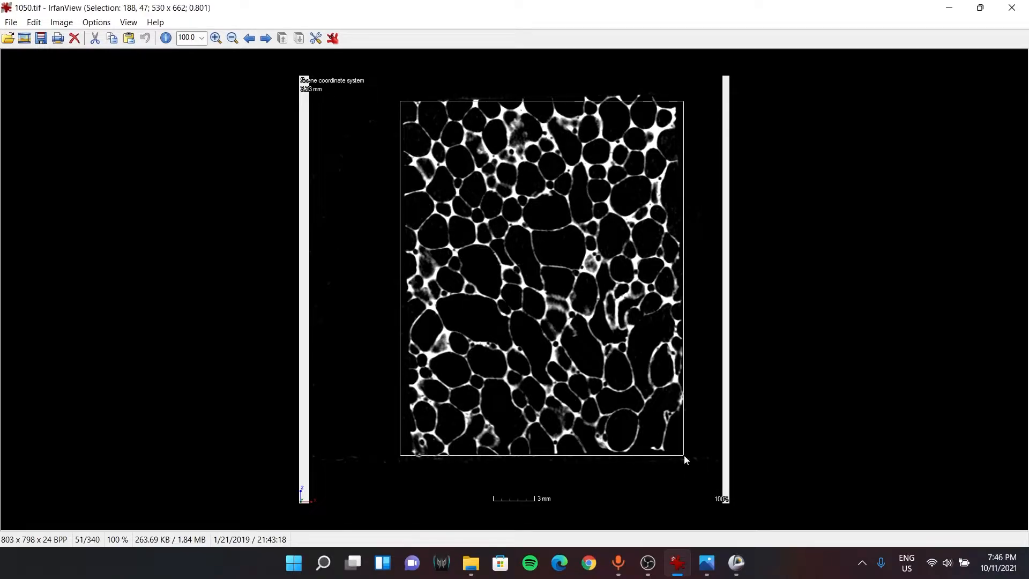
drag(564, 101, 565, 97)
drag(397, 269, 405, 272)
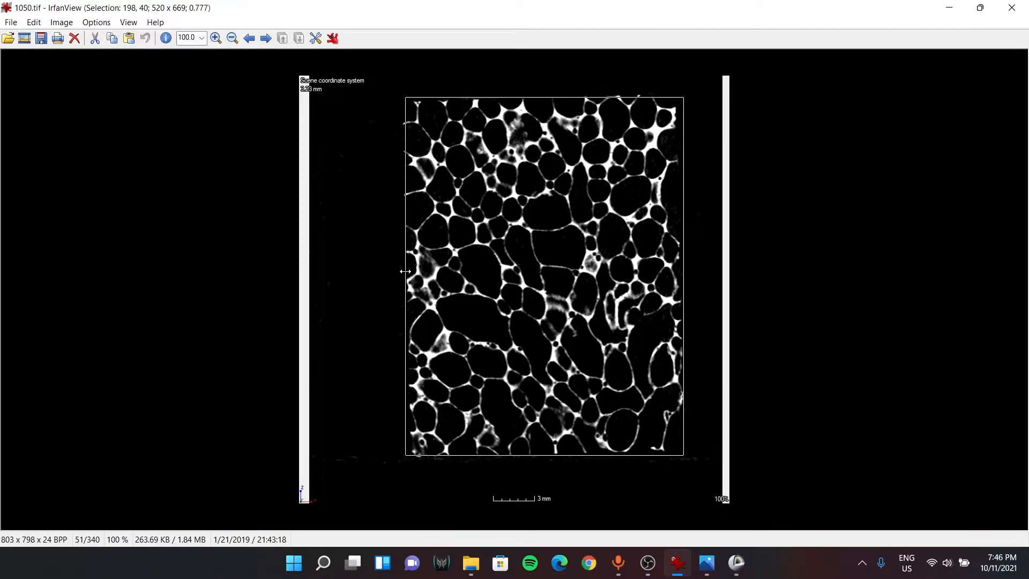
drag(684, 290, 682, 291)
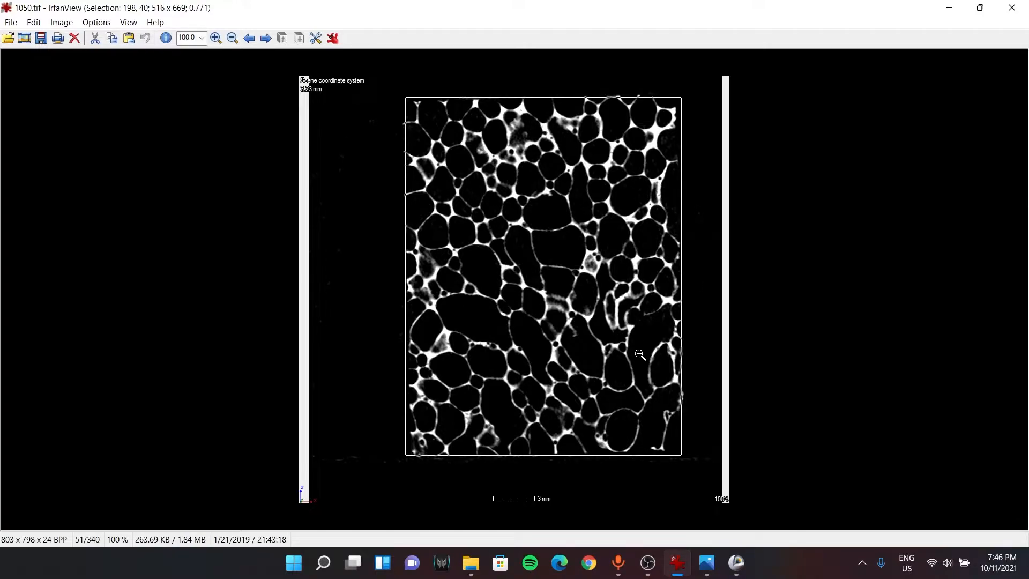
drag(548, 455, 548, 455)
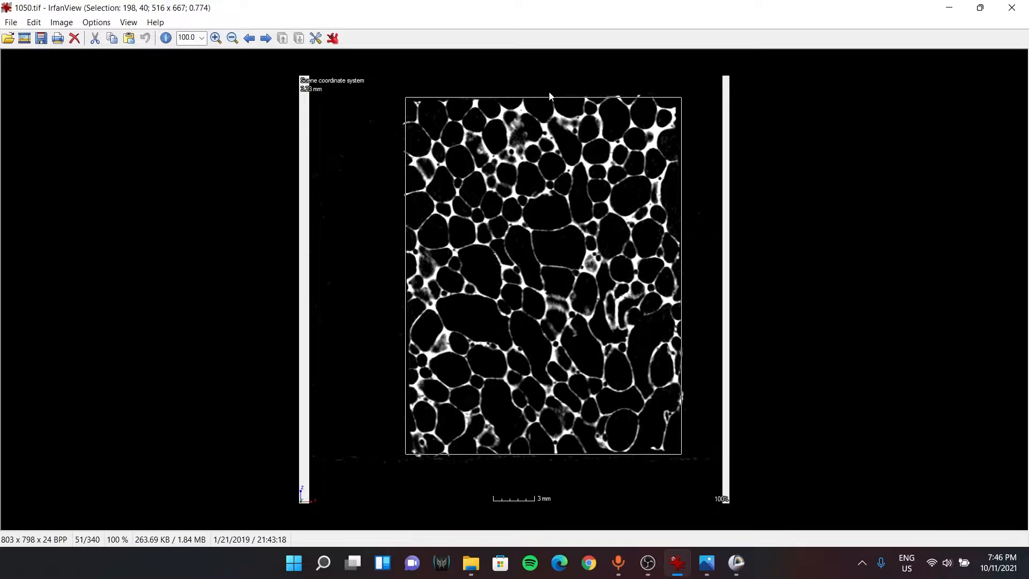
drag(548, 97, 547, 98)
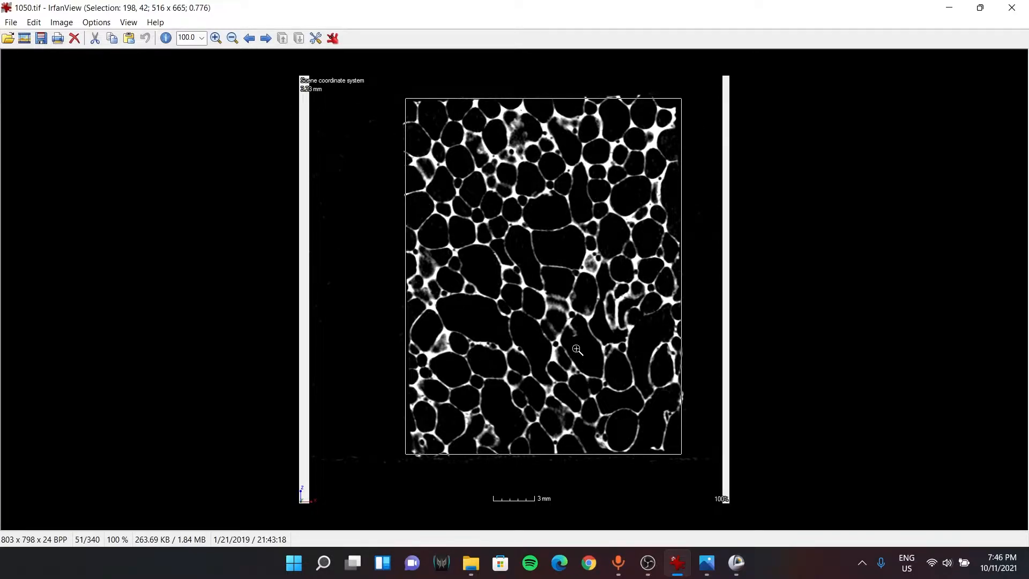
Open batch conversion and set the output format to TIF - Tagged Image File Format.
click(11, 22)
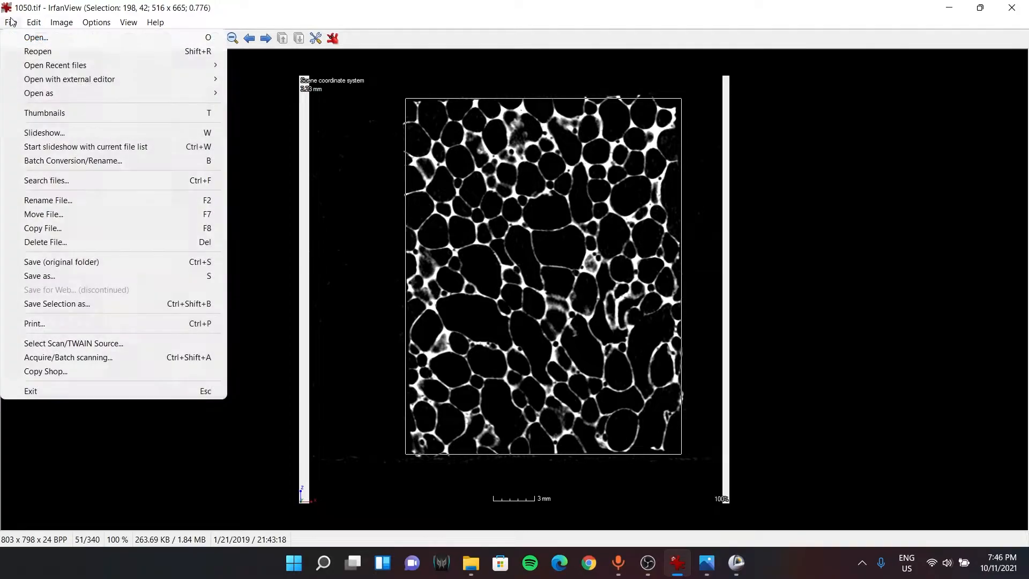
click(66, 163)
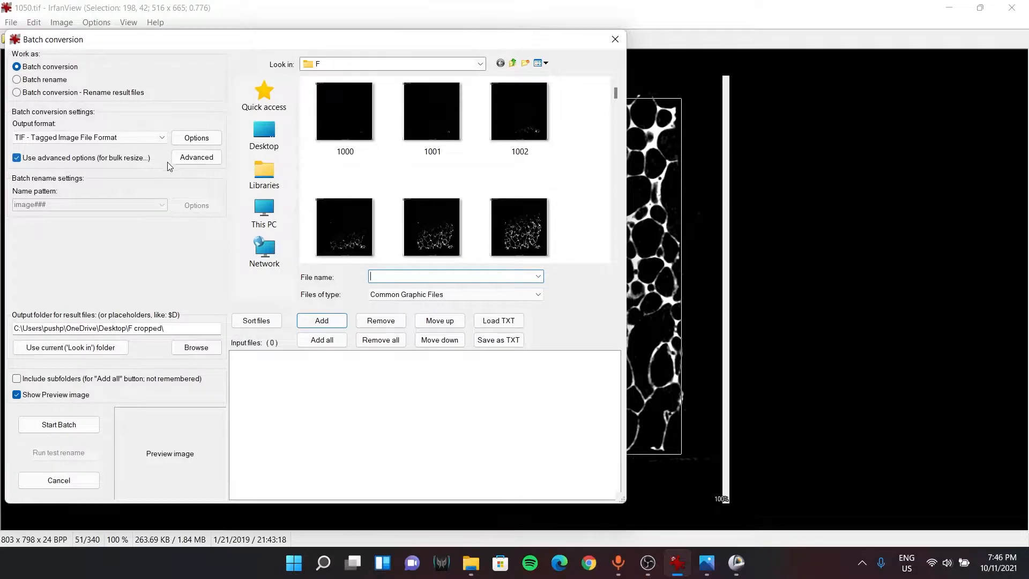
click(152, 137)
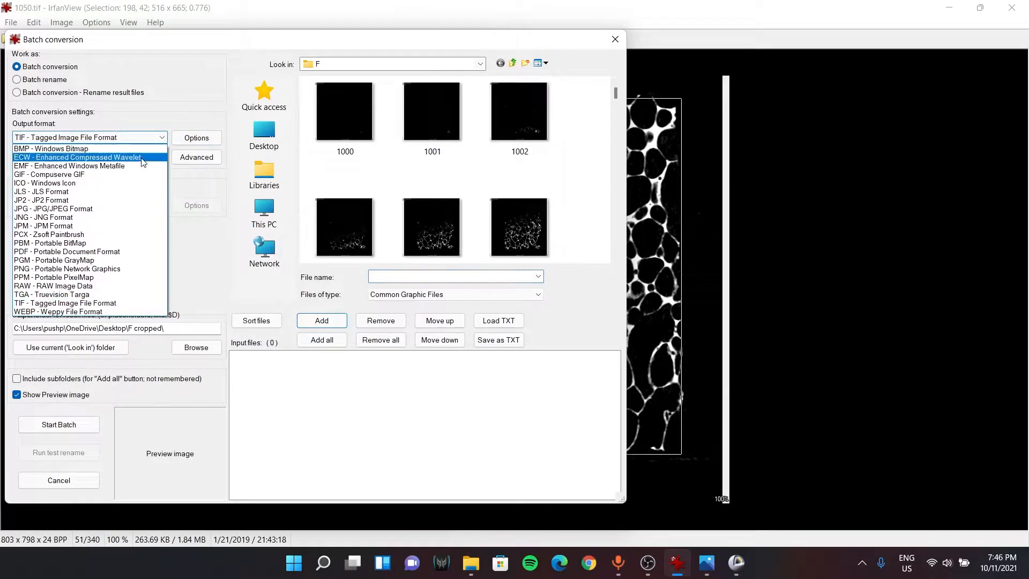
click(68, 303)
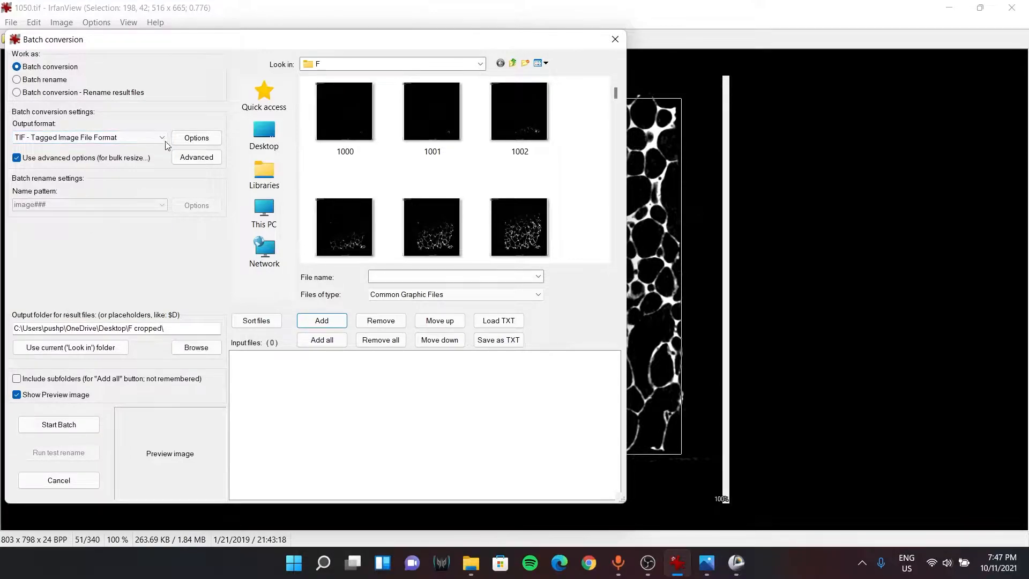
Enable cropping in the advanced batch options and take the crop position and size from the current selection.
click(202, 159)
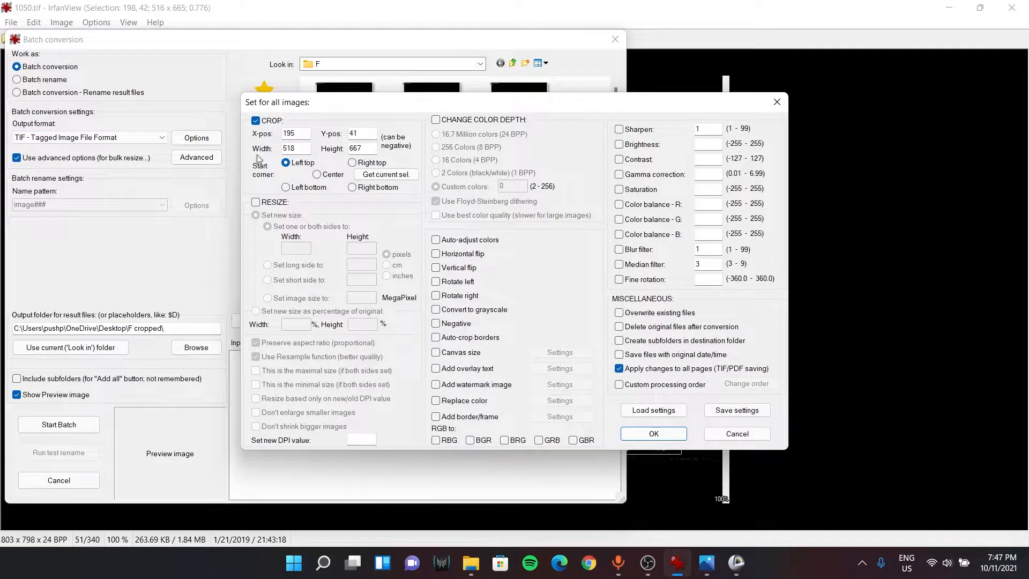
click(255, 121)
click(256, 121)
click(382, 175)
click(643, 431)
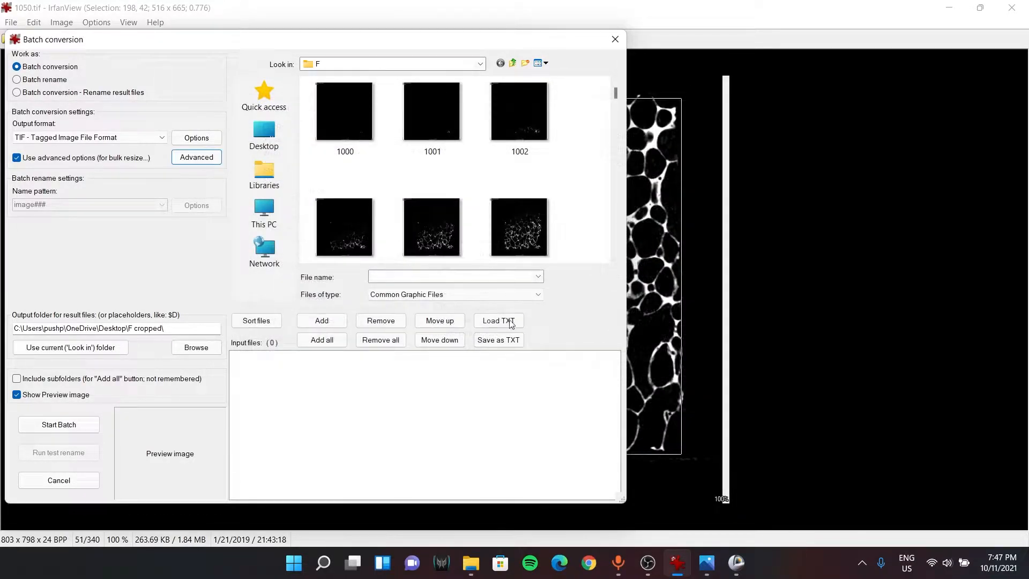
Add all the images in folder F to the batch input list and look through them.
click(322, 339)
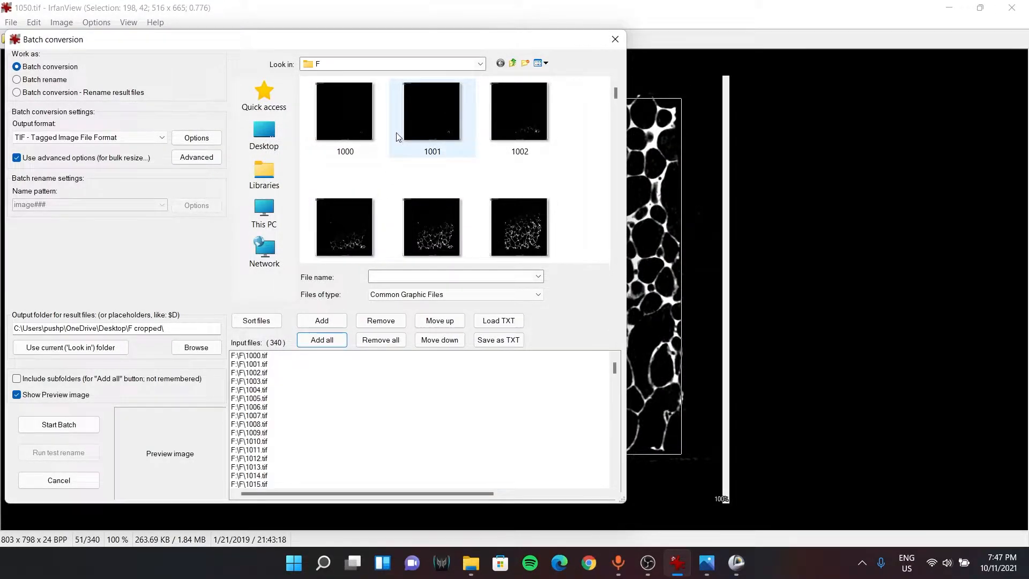
scroll(405, 187, down, 3)
scroll(407, 186, down, 12)
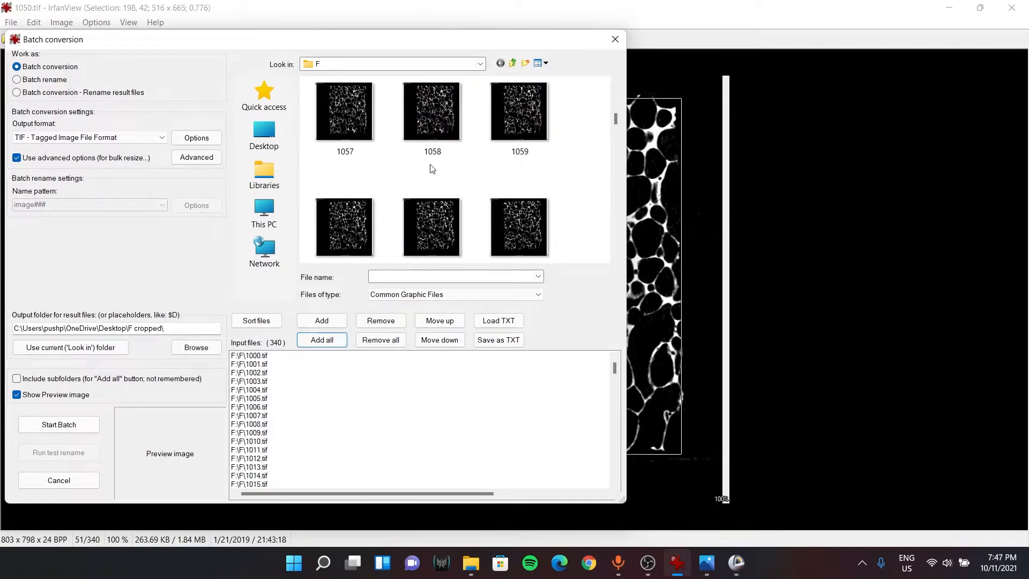
scroll(431, 185, down, 6)
scroll(254, 377, down, 9)
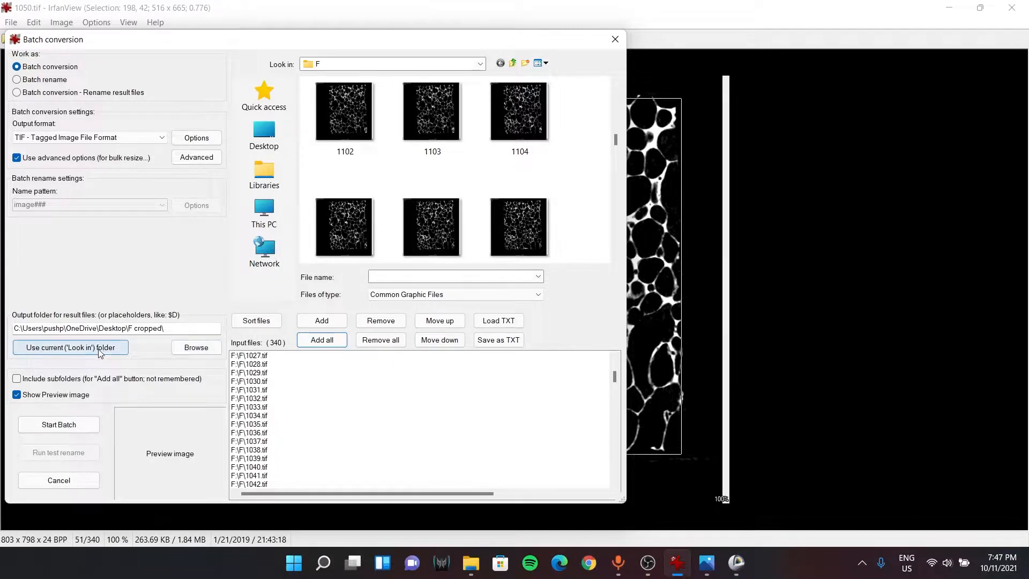
Set the output folder for the batch results to F cropped on the Desktop.
click(79, 347)
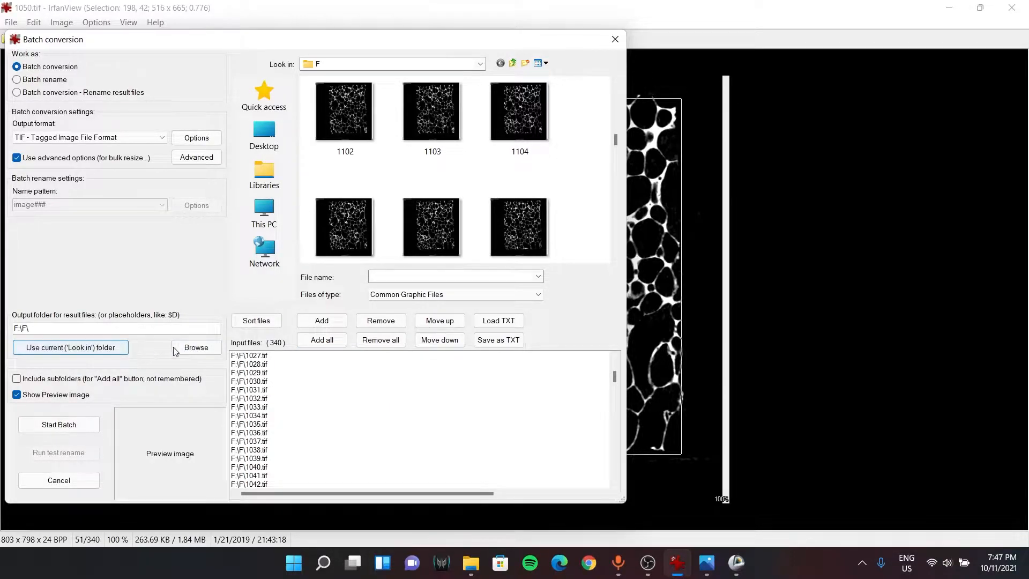
click(197, 349)
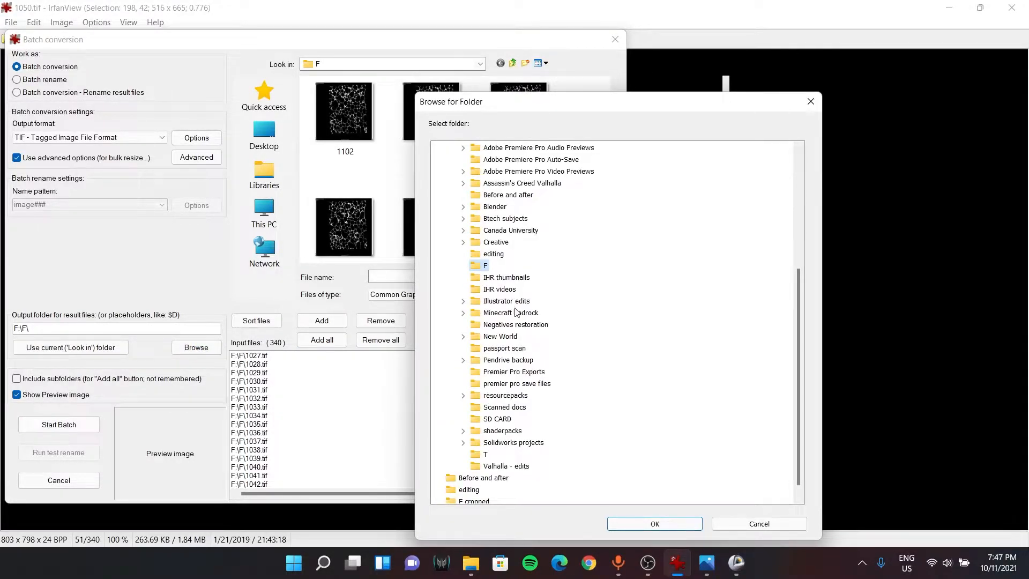
scroll(515, 310, up, 5)
click(488, 231)
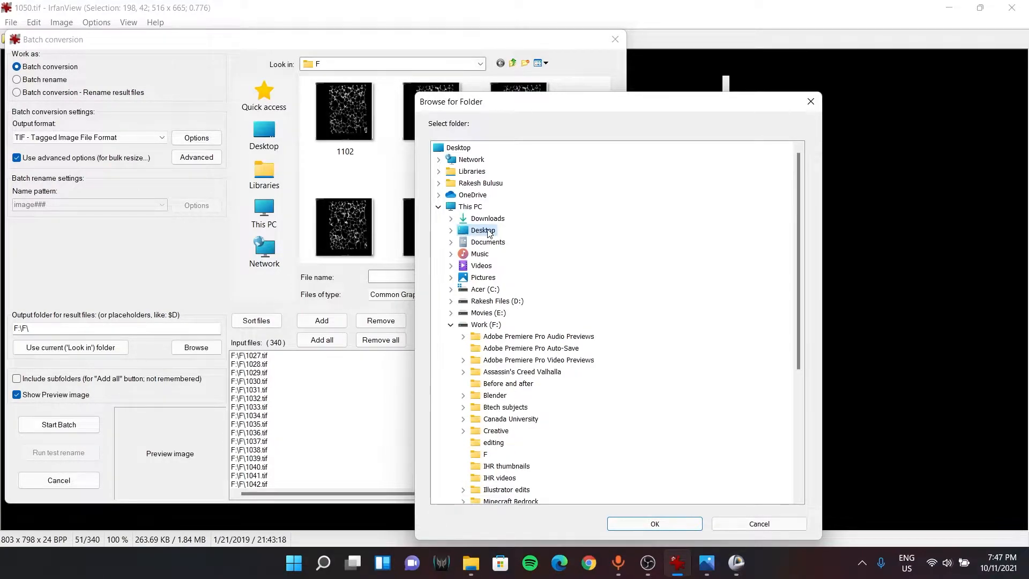
double_click(488, 231)
click(497, 265)
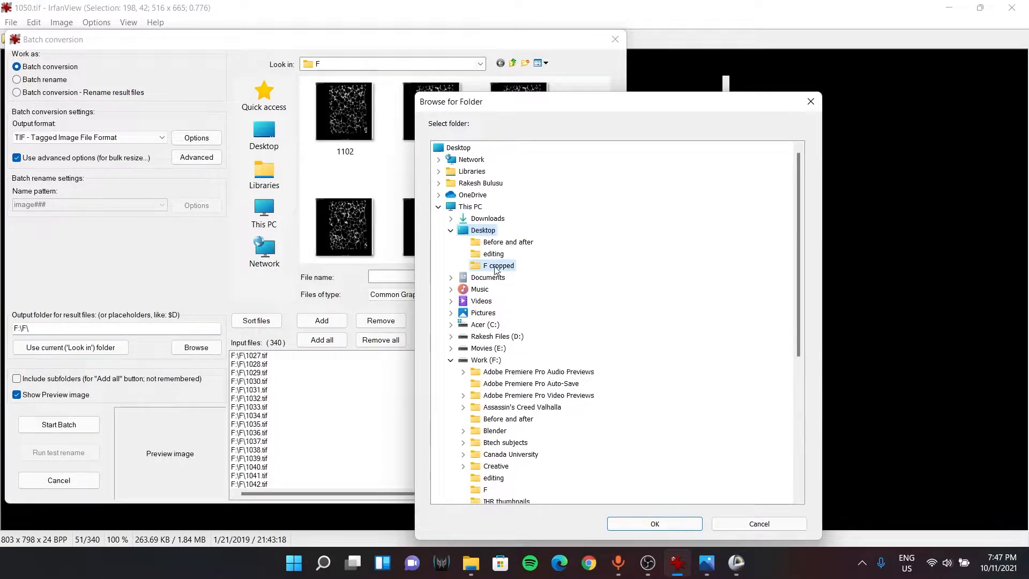
click(645, 520)
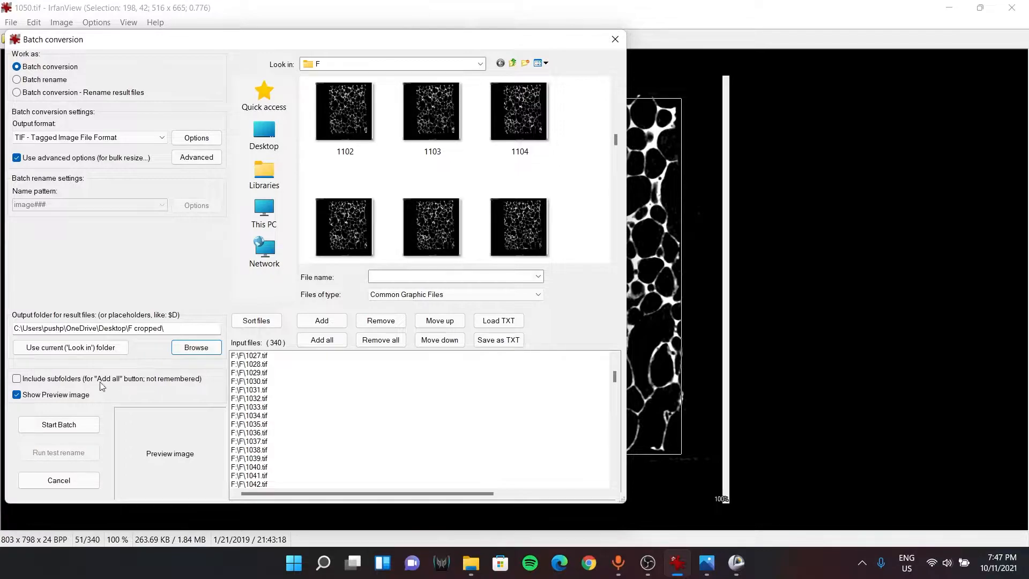
Run the batch conversion, exit the batch when it is done and close IrfanView.
click(73, 426)
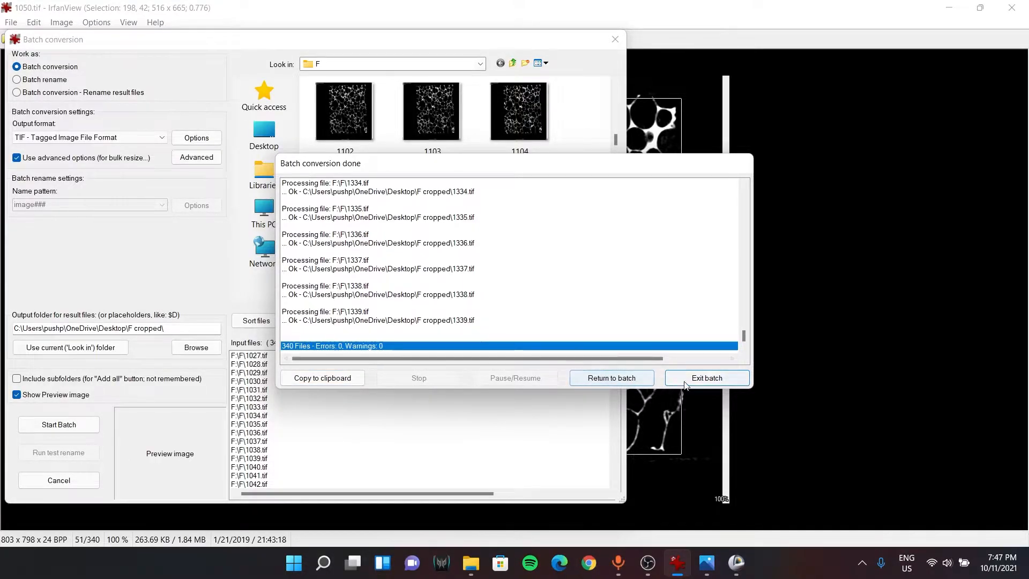
click(707, 377)
click(1026, 4)
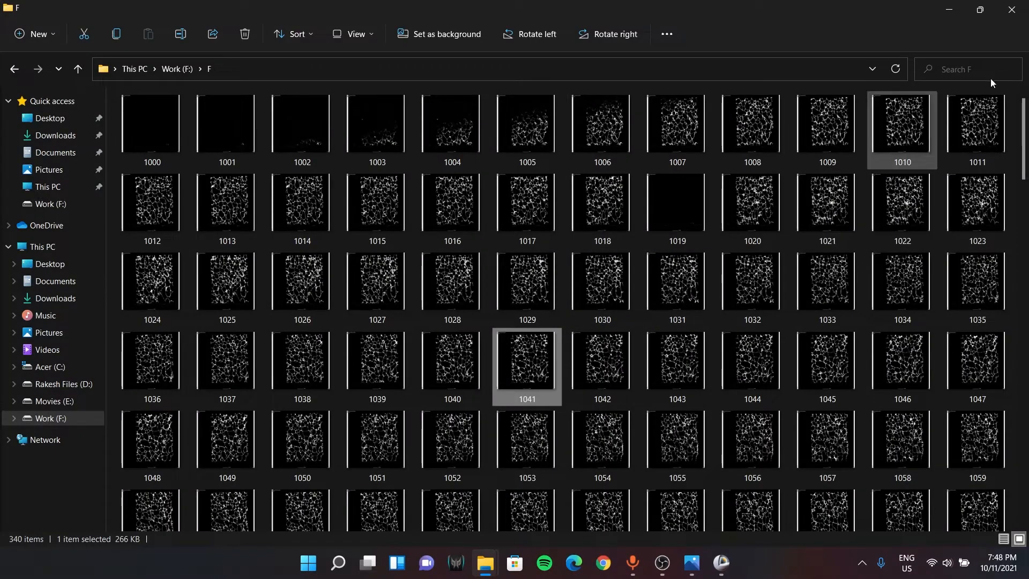
Close the source folder window and open the F cropped folder from the desktop.
click(1026, 4)
key(super+d)
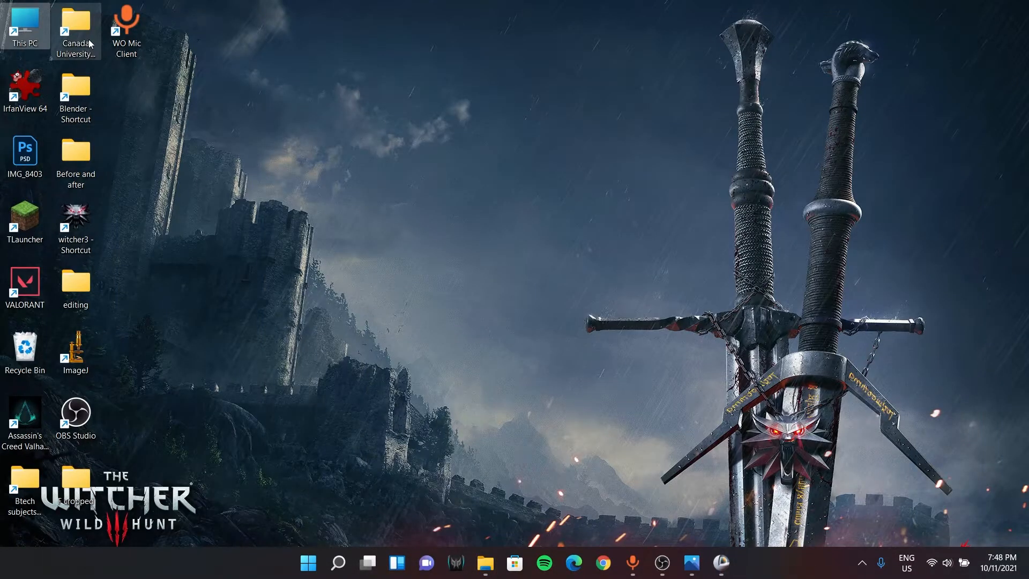
double_click(83, 493)
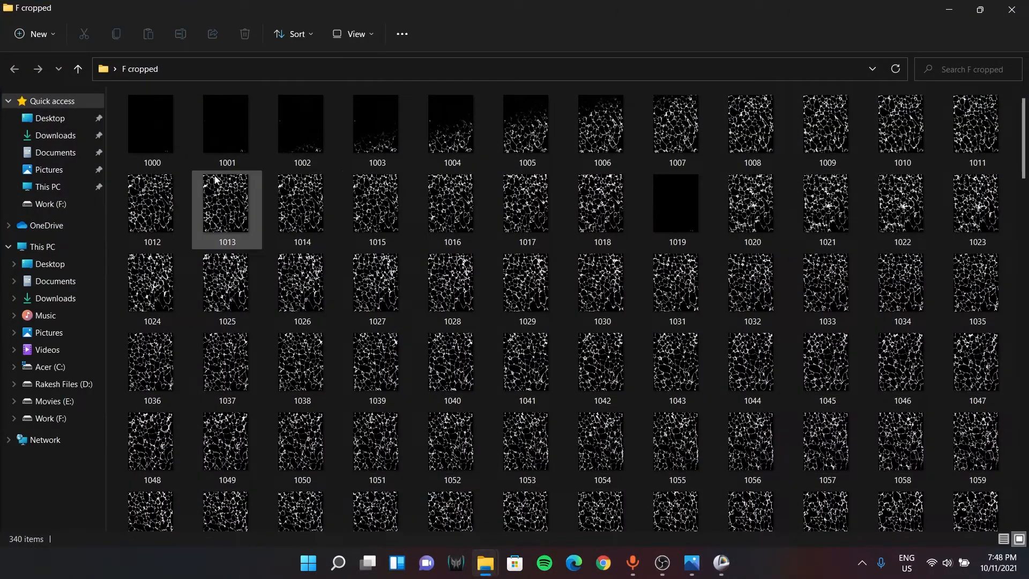
Open a cropped slice in IrfanView and page through the neighbouring images to check the crop.
double_click(377, 209)
scroll(545, 286, up, 14)
scroll(549, 285, down, 15)
scroll(557, 290, down, 3)
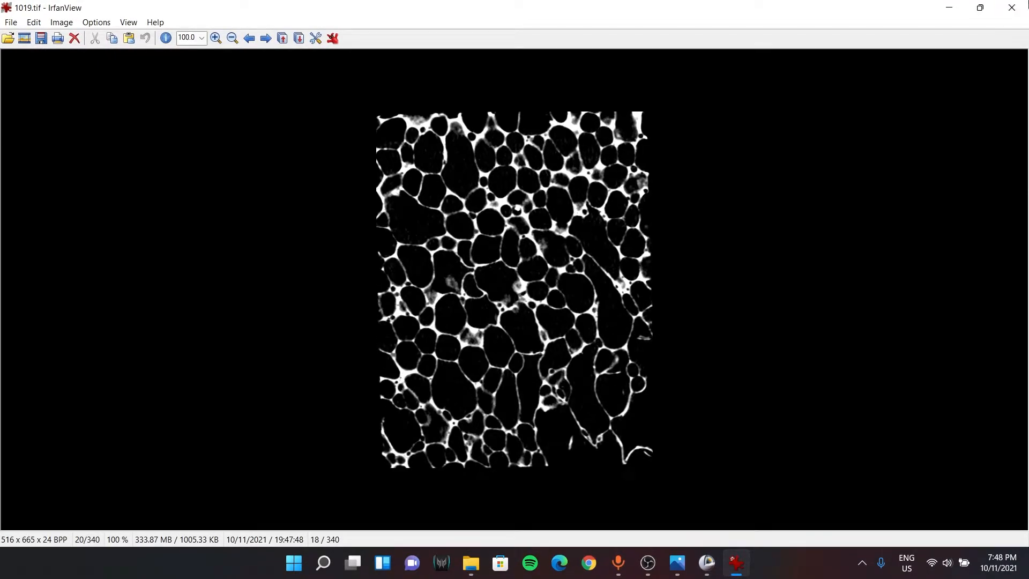
key(Escape)
Delete image 1019 from the F cropped folder and look over the remaining slices.
click(694, 221)
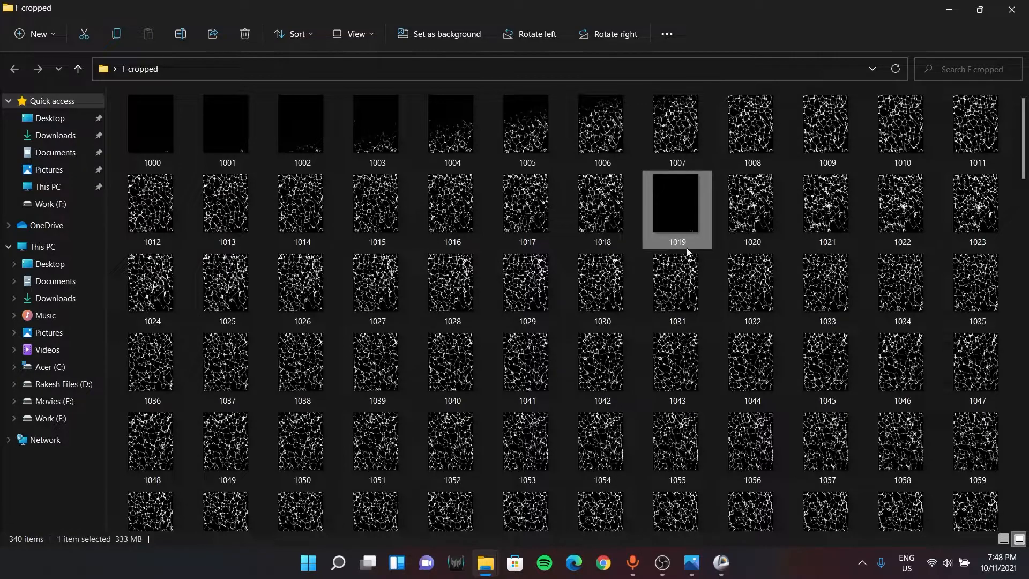
key(Delete)
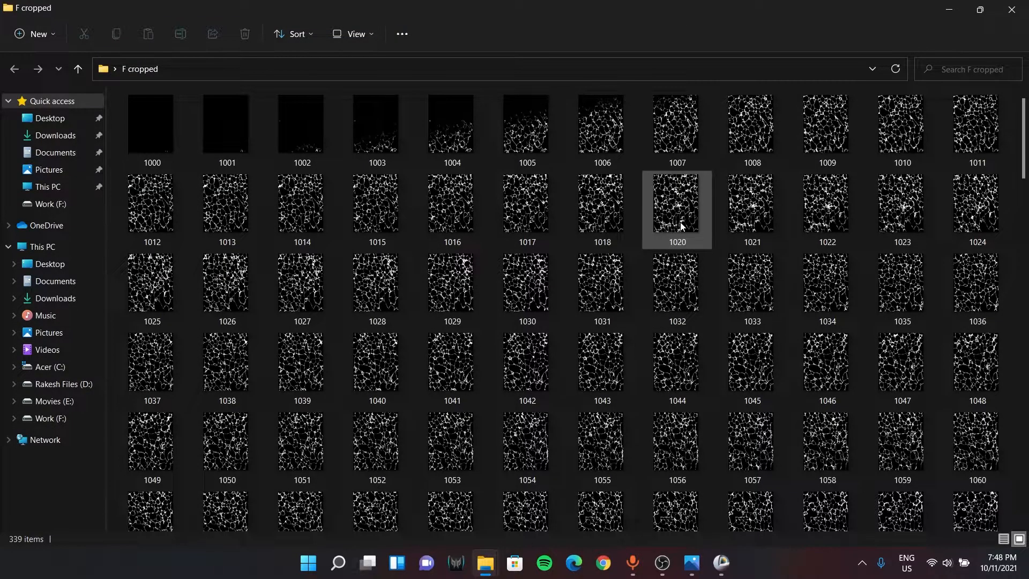
scroll(904, 257, down, 5)
scroll(904, 256, down, 20)
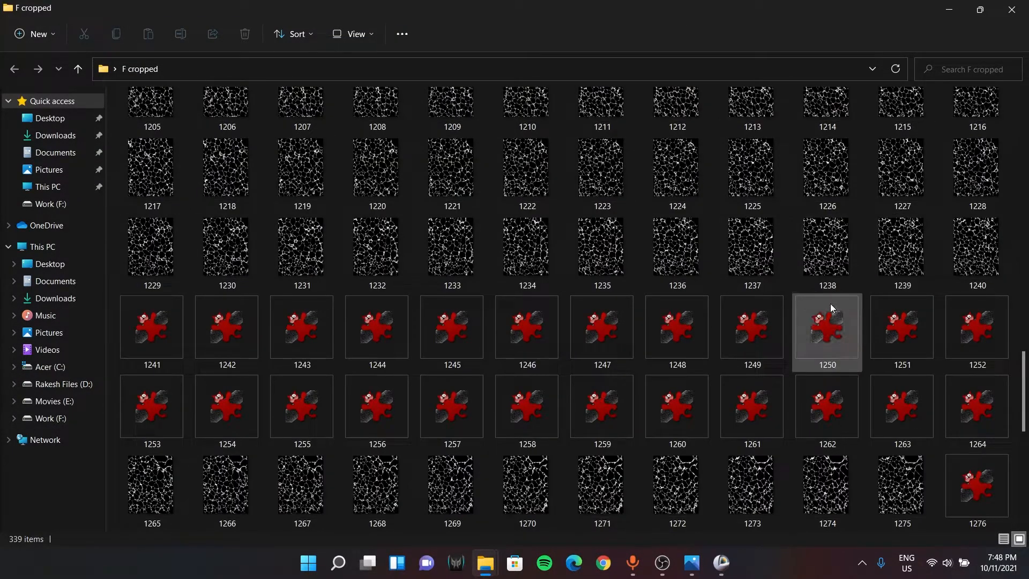
scroll(857, 303, up, 15)
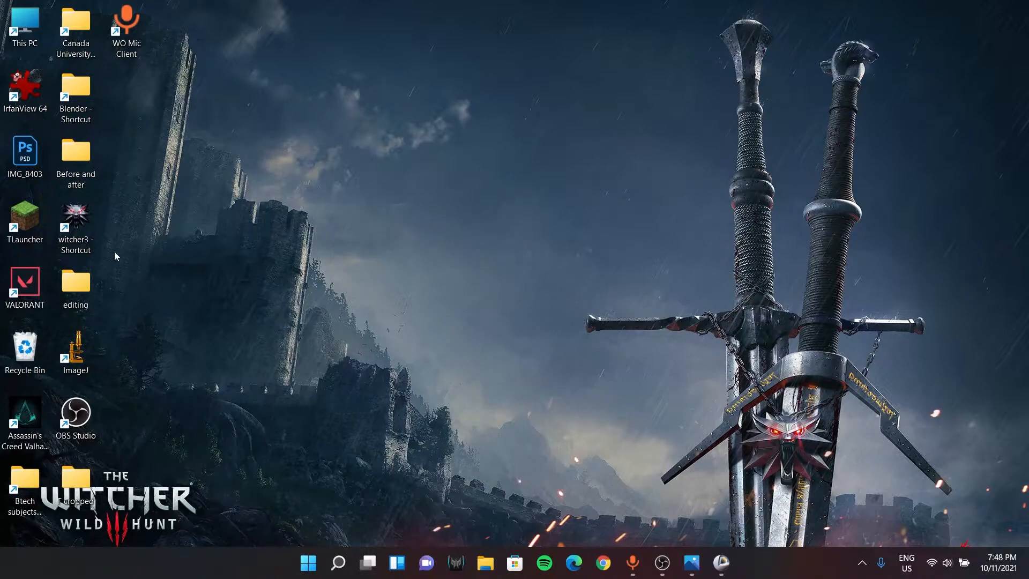
Open the F cropped folder, place the 3D Slicer window over it and add slice 1000.tif to the Slicer scene.
double_click(82, 477)
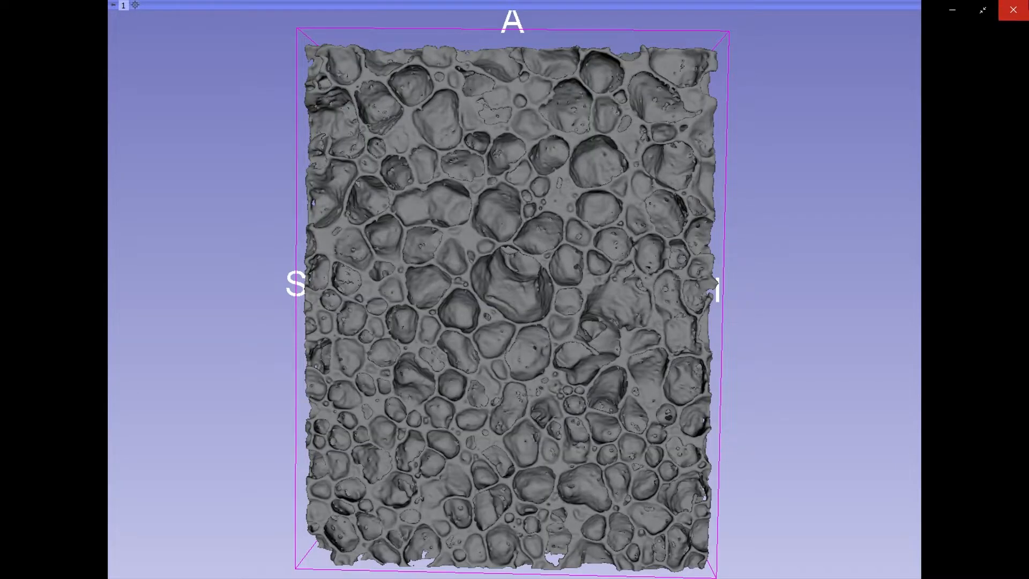
click(1011, 8)
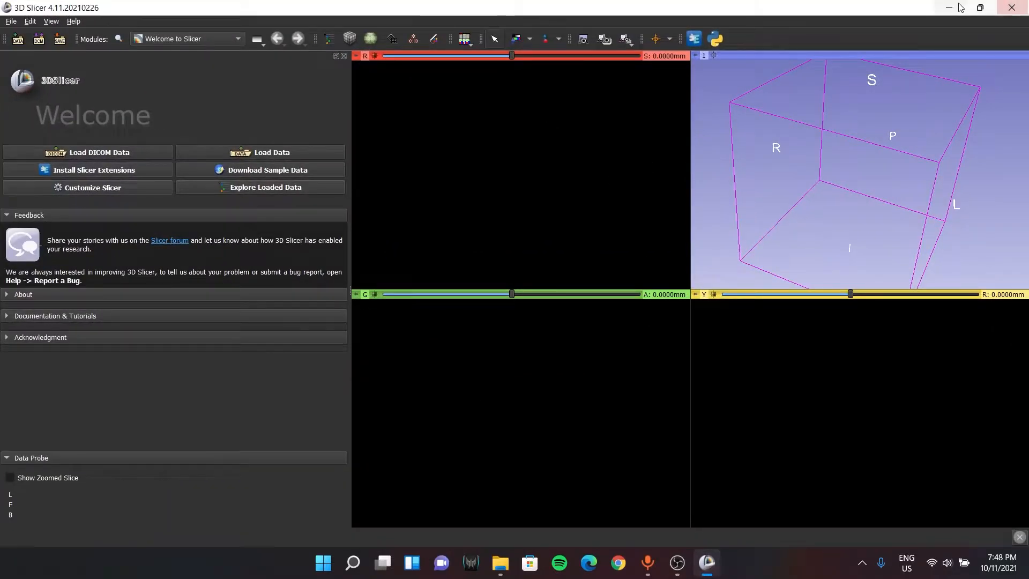
drag(826, 6, 785, 34)
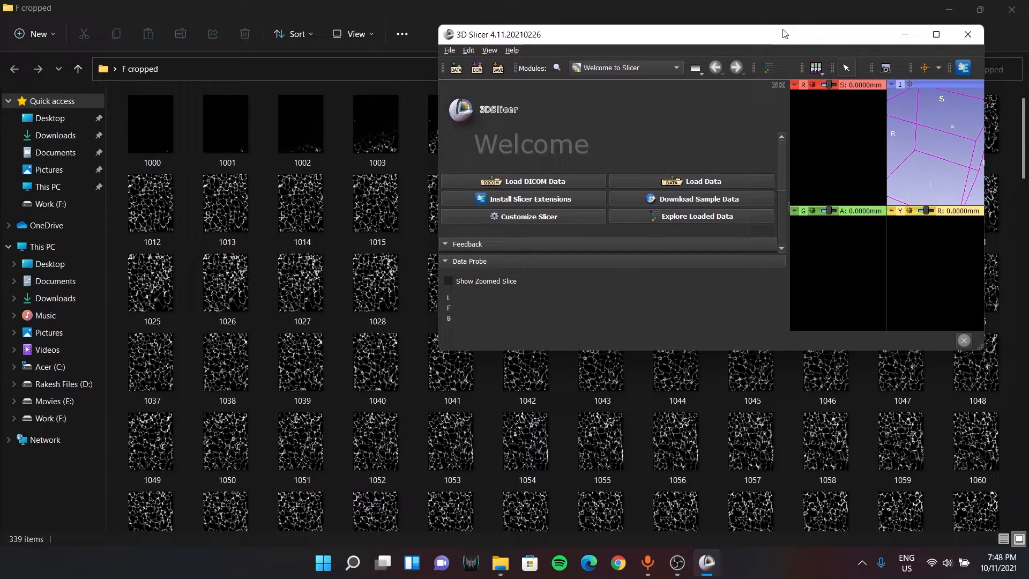
click(150, 138)
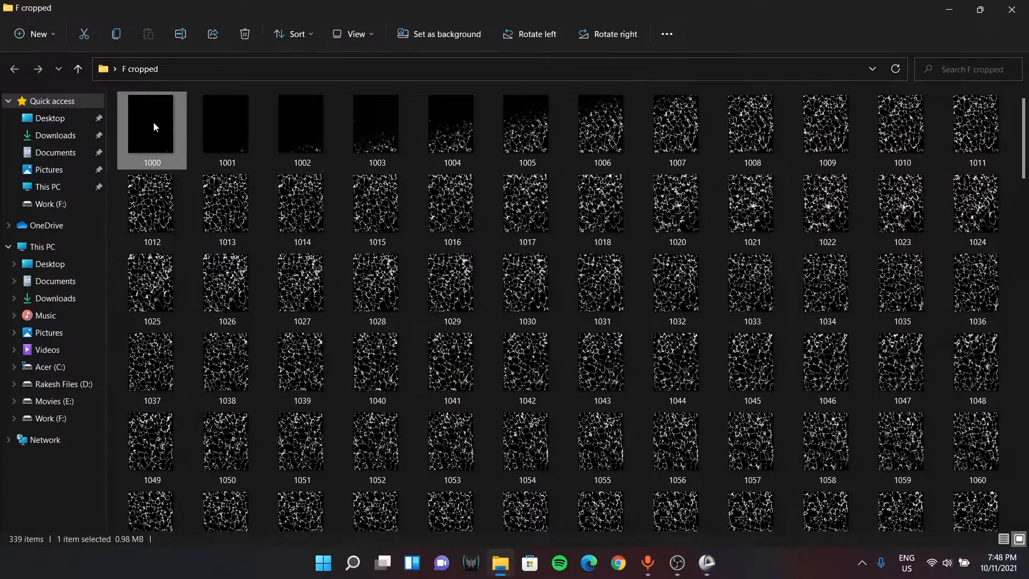
click(707, 563)
drag(138, 147, 832, 172)
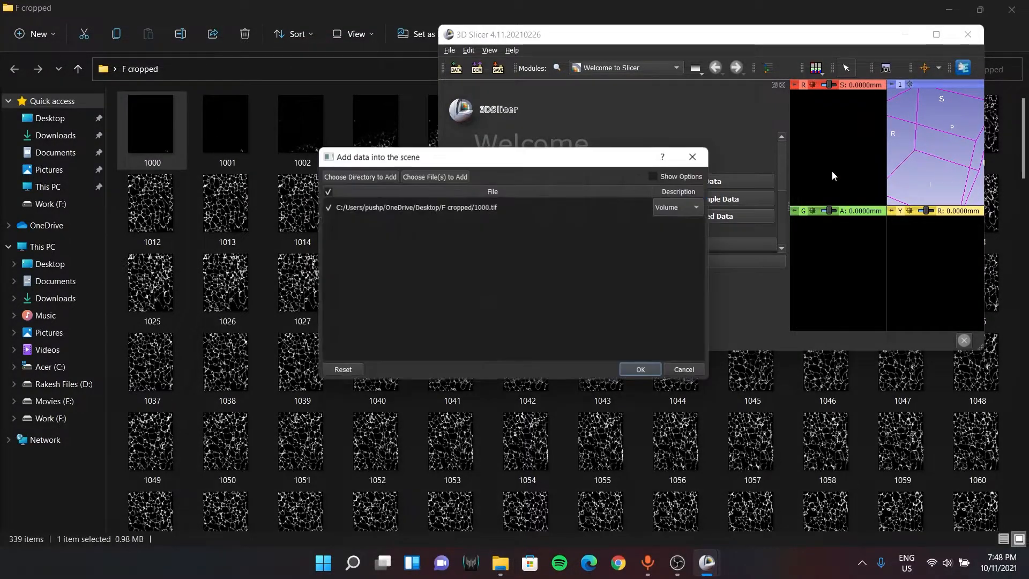
Widen the Add data dialog, show the import options and load 1000.tif as a volume from the slice series, with Slicer maximized.
drag(713, 337, 913, 334)
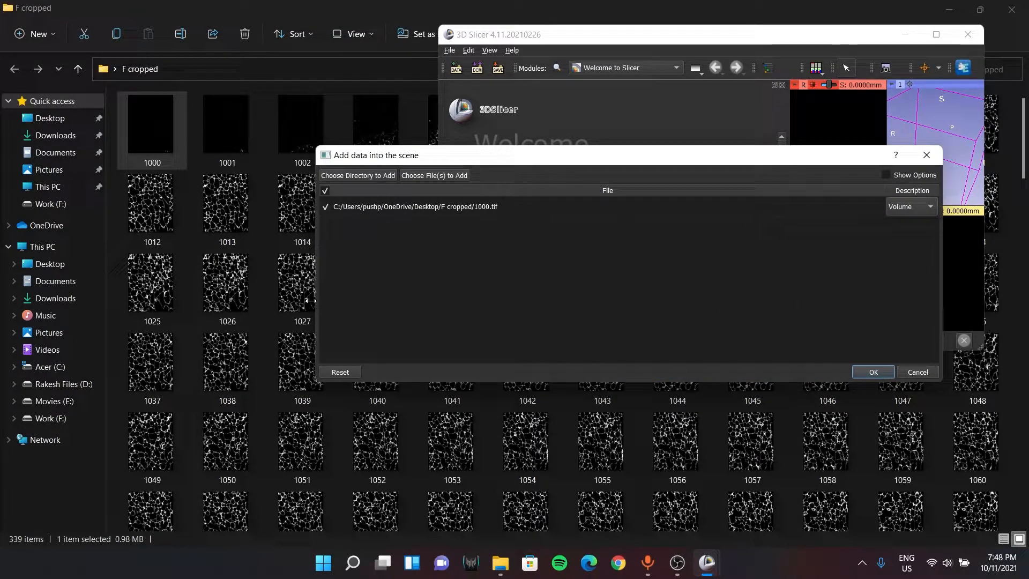
drag(316, 300, 177, 313)
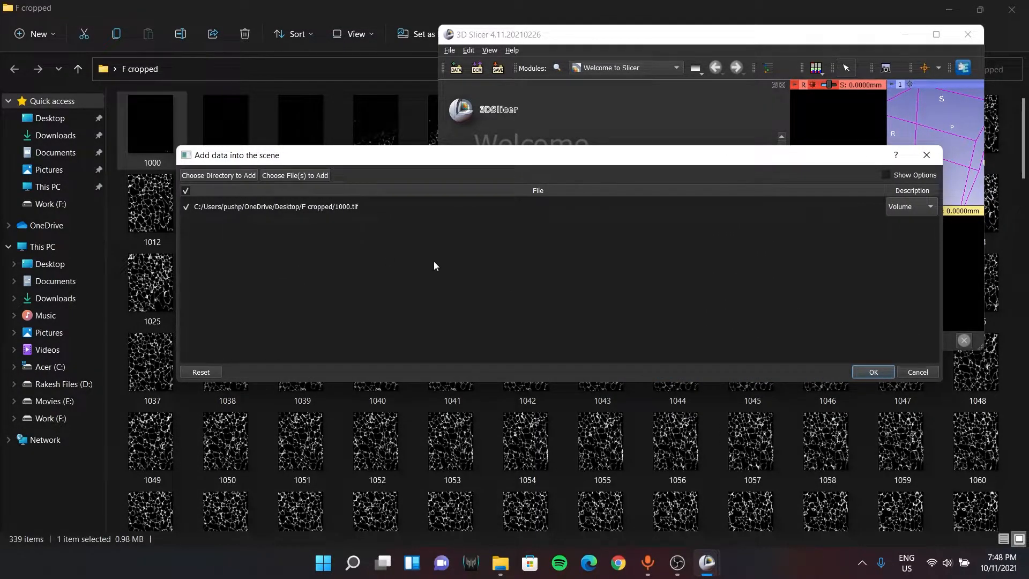
click(887, 174)
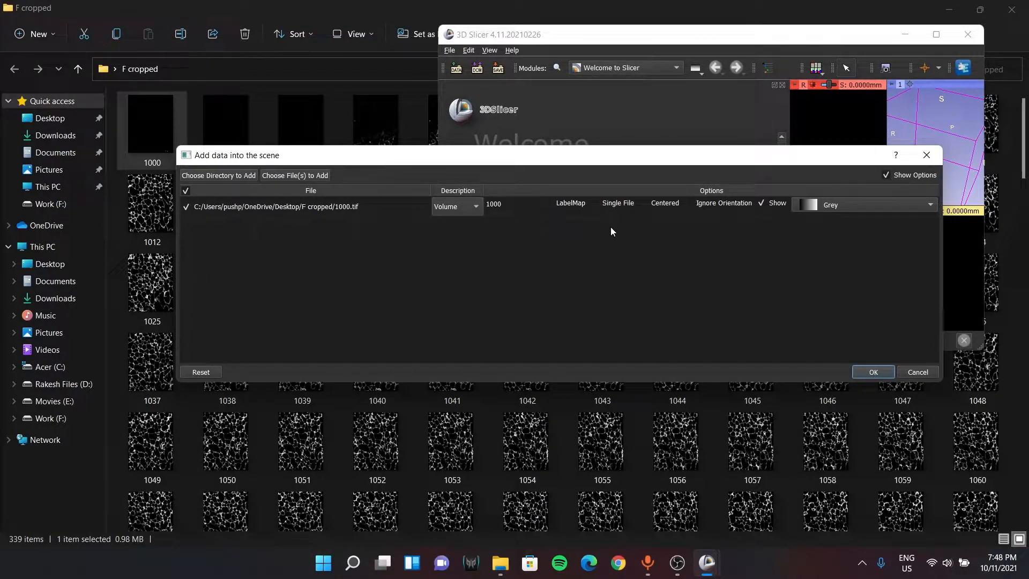
click(871, 371)
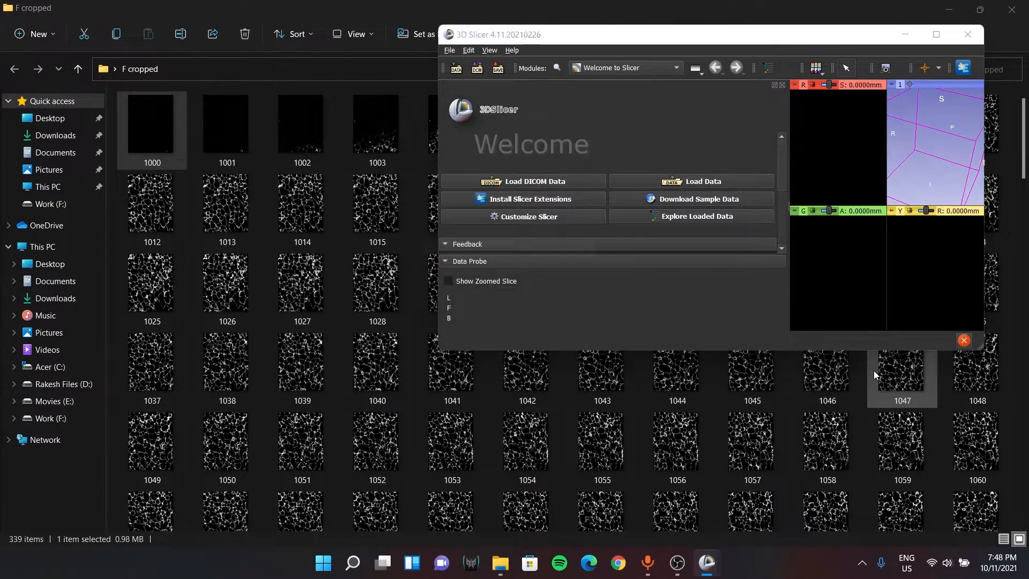
click(936, 34)
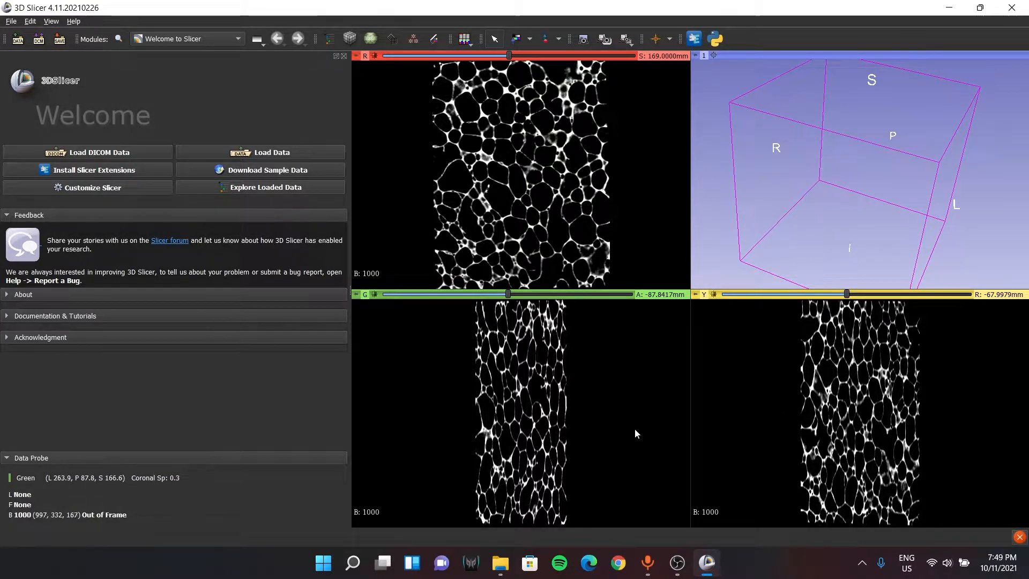
Return to the desktop, browse through This PC to the uncropped slices folder and open slice 1040.tif in IrfanView.
mouse_move(502, 570)
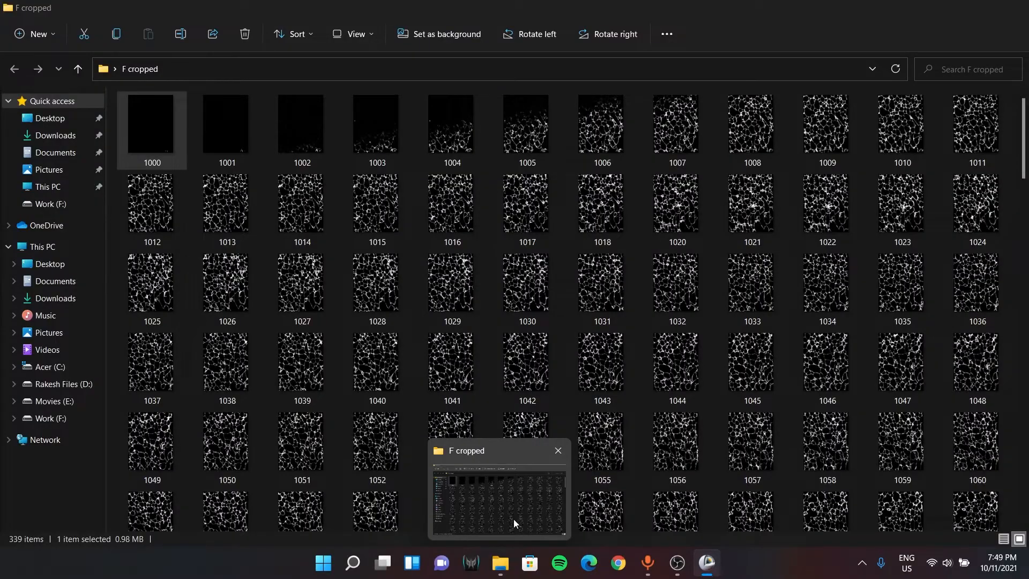
key(super+d)
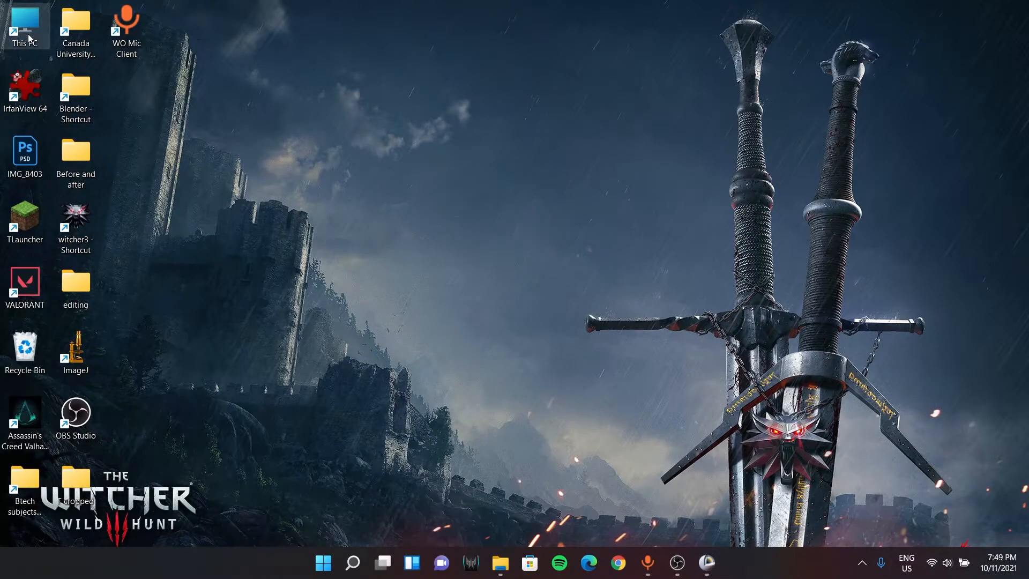
double_click(25, 27)
double_click(703, 224)
double_click(909, 151)
double_click(467, 351)
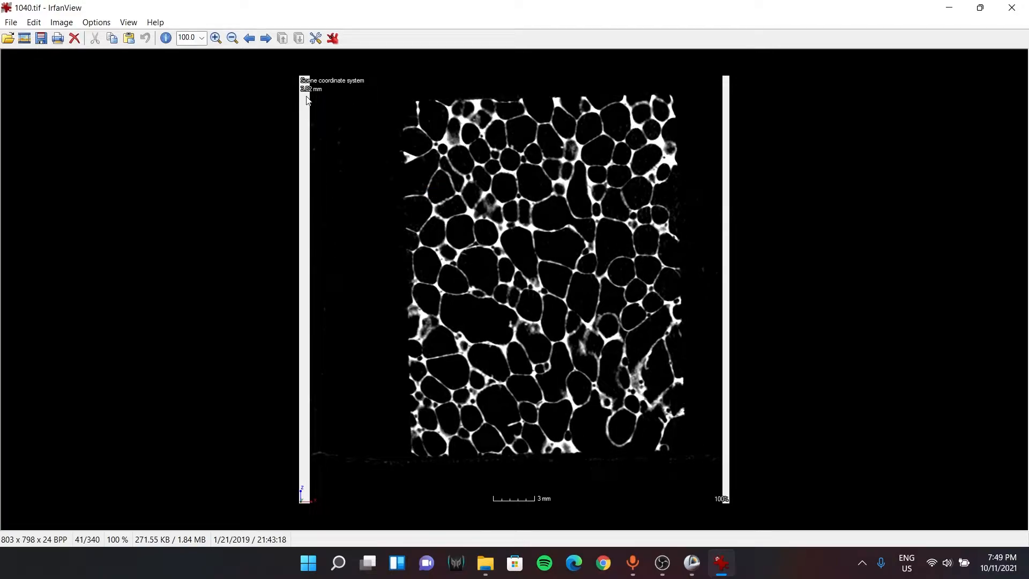
Compare the position labels in mm on slices 1040 to 1042 to work out the slice spacing, and return to 3D Slicer.
key(Left)
key(Right)
key(Right)
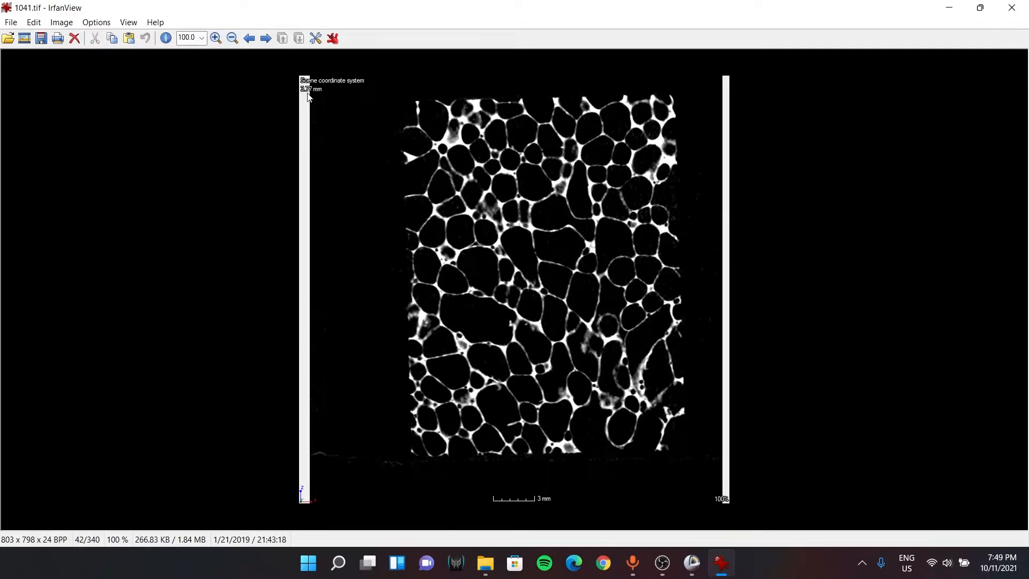
key(Right)
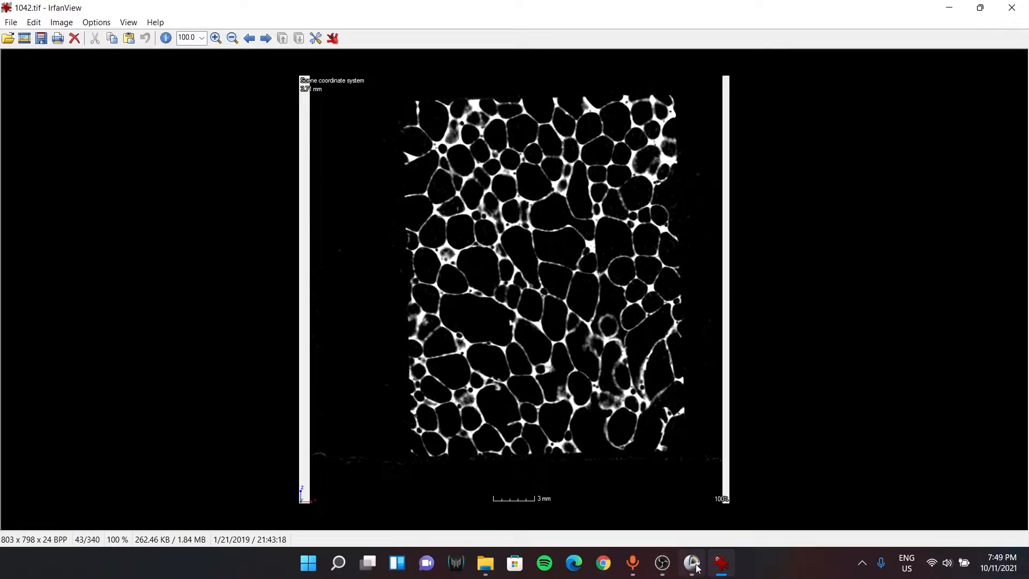
mouse_move(692, 562)
click(690, 503)
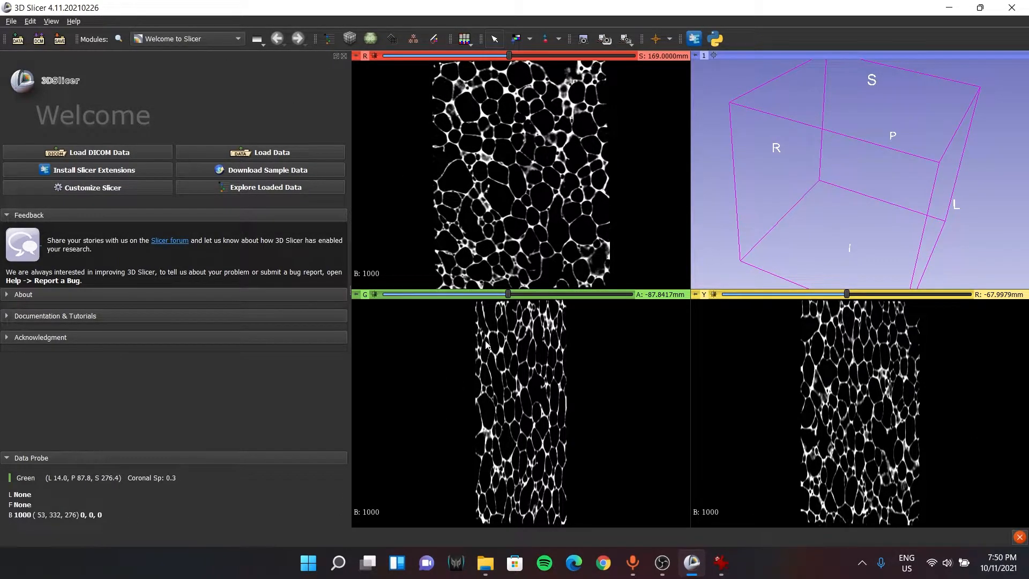
Switch to the Volumes module and show the volume information of active volume 1000.
click(197, 40)
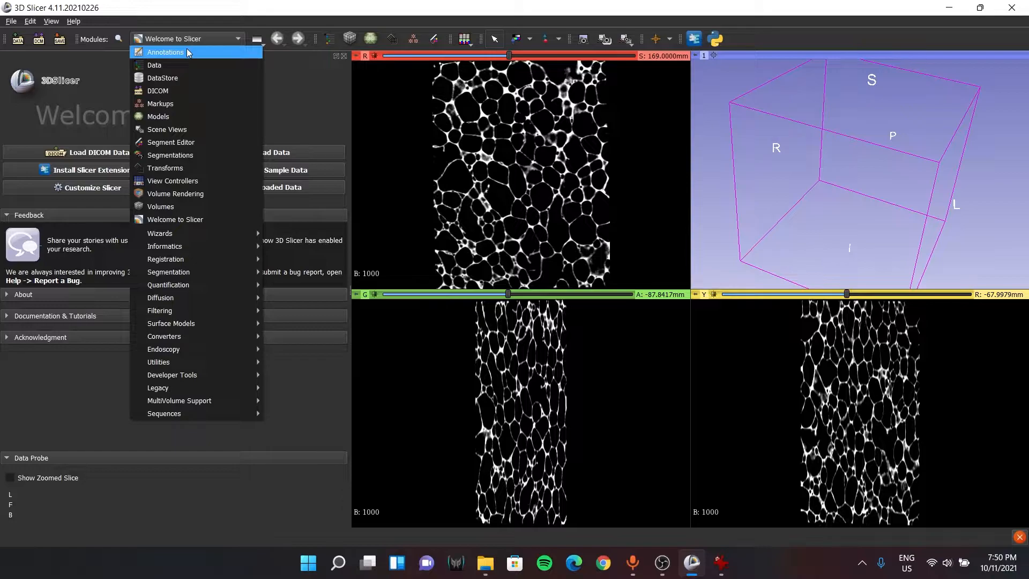
click(185, 205)
click(75, 134)
click(75, 134)
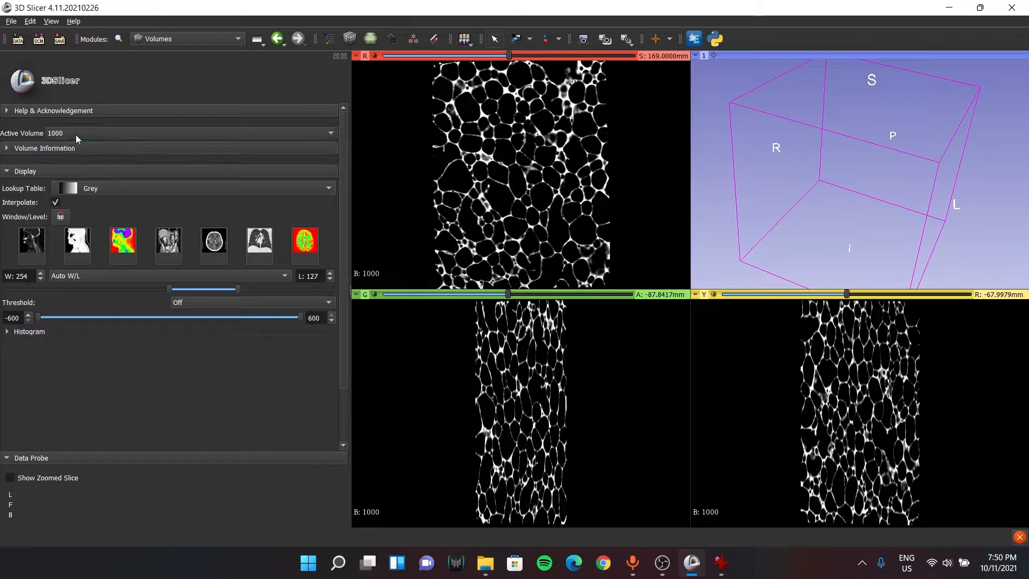
click(7, 149)
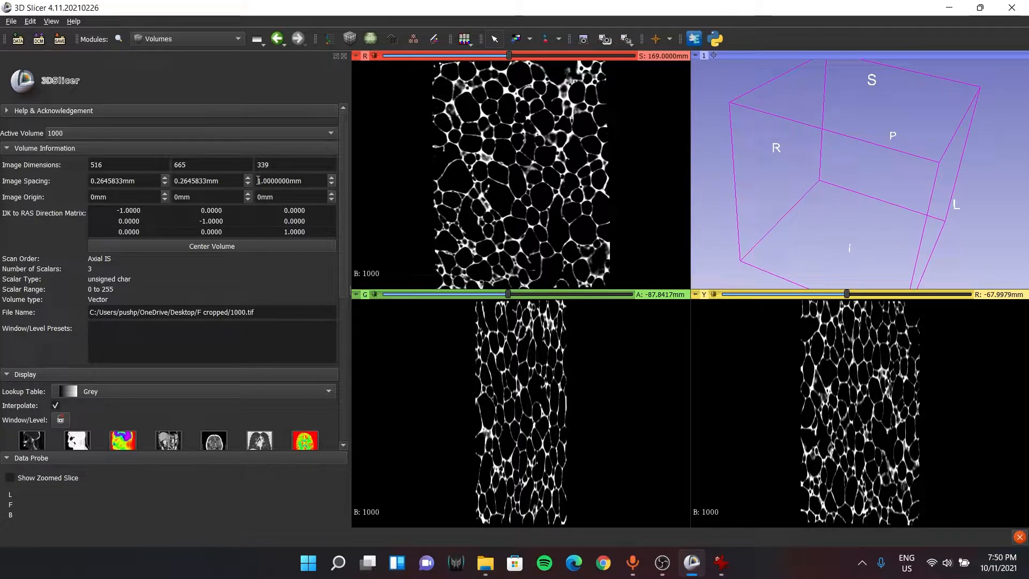
Set the third image spacing value of volume 1000 to 0.06 mm.
drag(258, 181, 311, 180)
text(0.06)
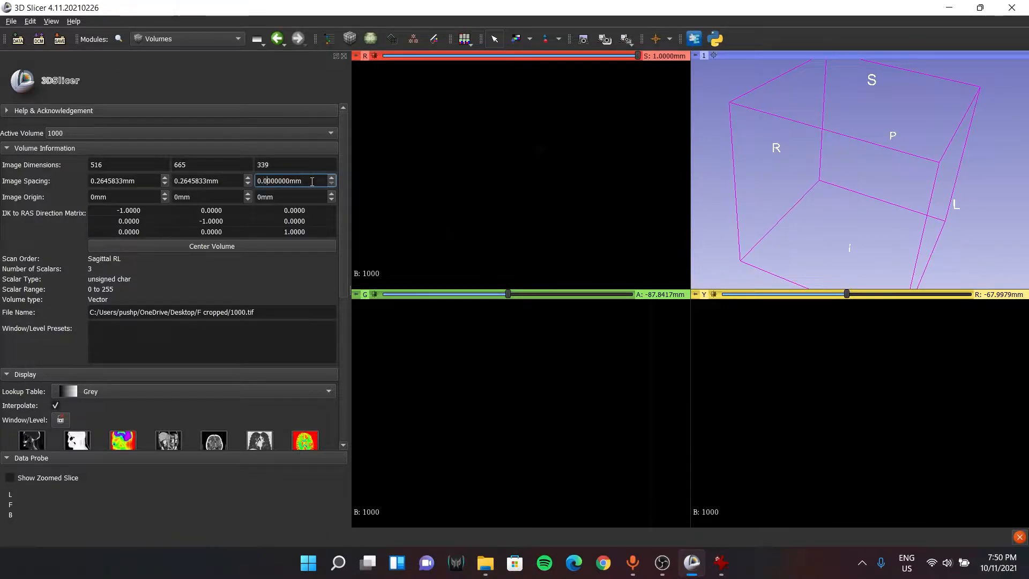
key(Return)
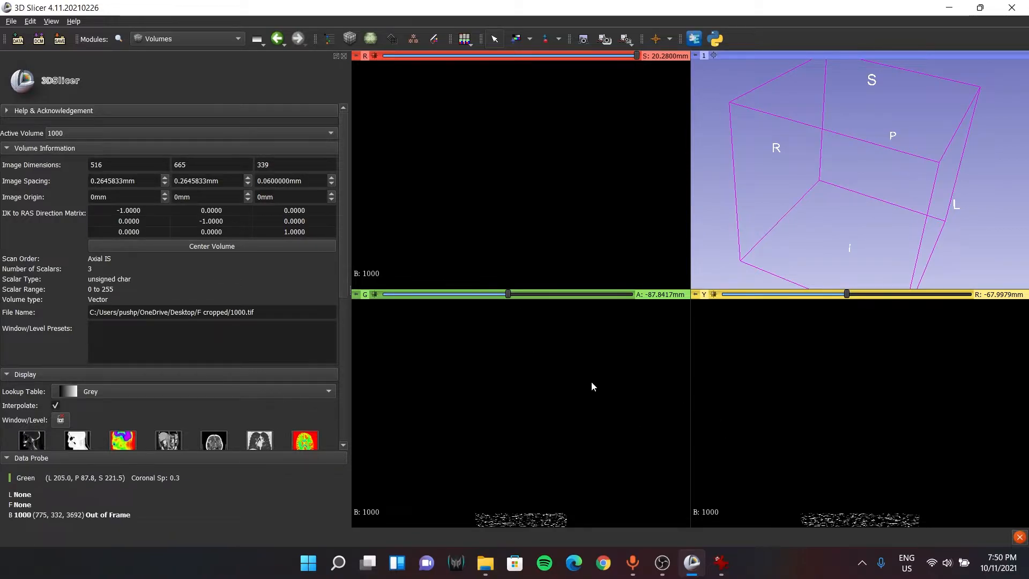
Fit the red, green and yellow slice views to the volume with its 0.06 mm slice spacing.
scroll(538, 524, up, 7)
scroll(539, 523, down, 7)
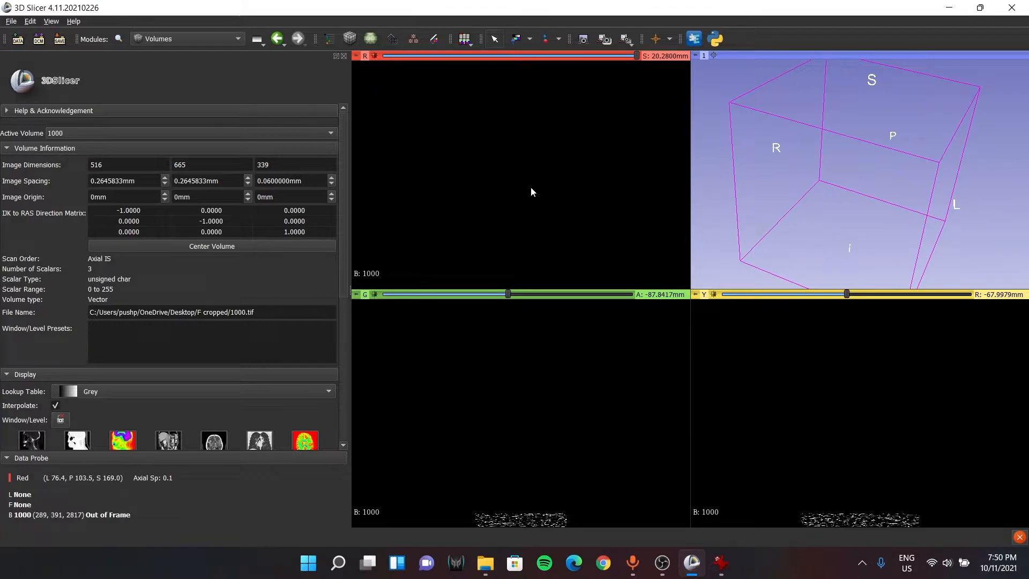
click(374, 57)
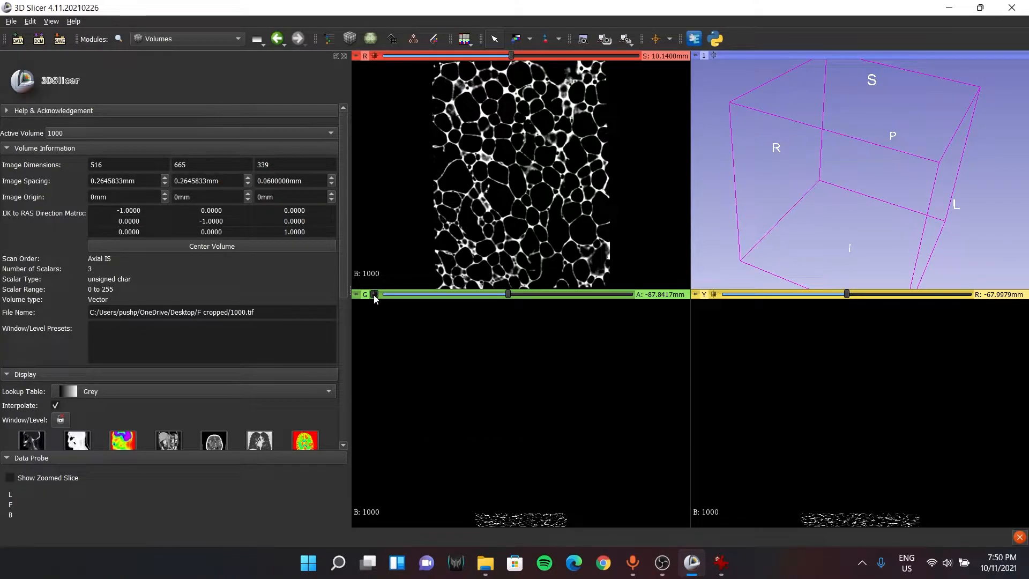
click(374, 295)
click(713, 294)
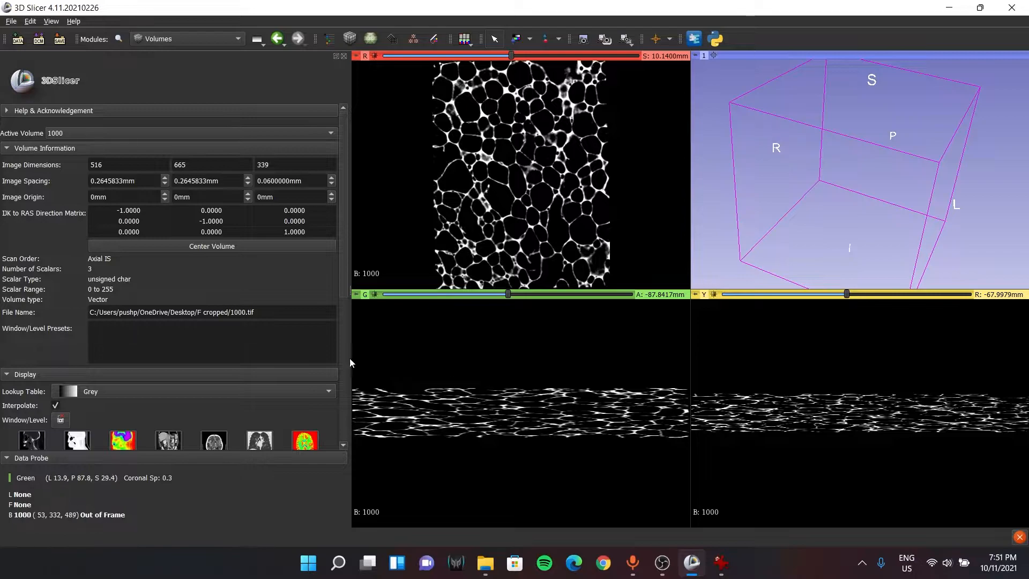
Set the first and second image spacing values of volume 1000 to 0.0264583 mm.
click(182, 180)
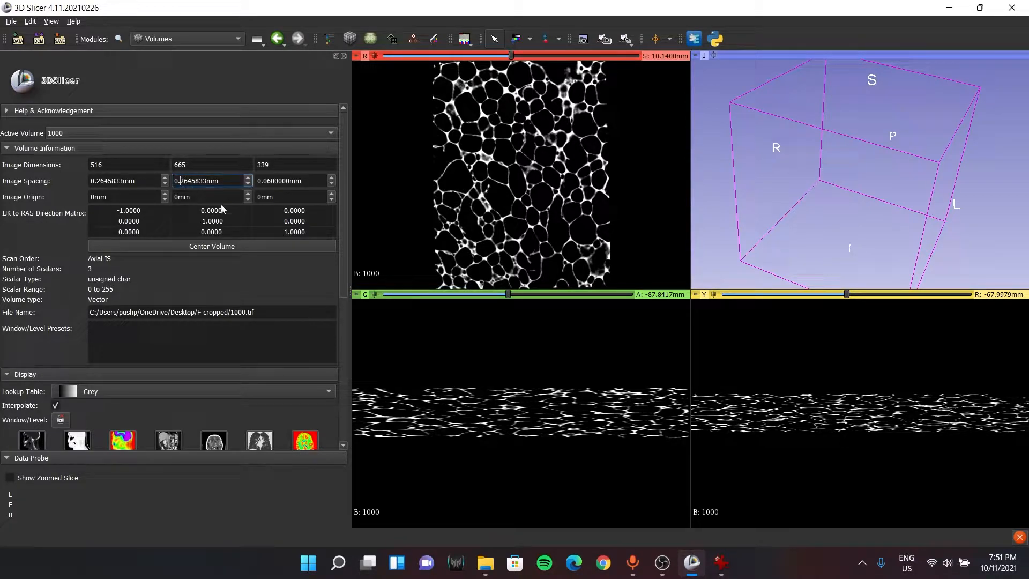
text(0)
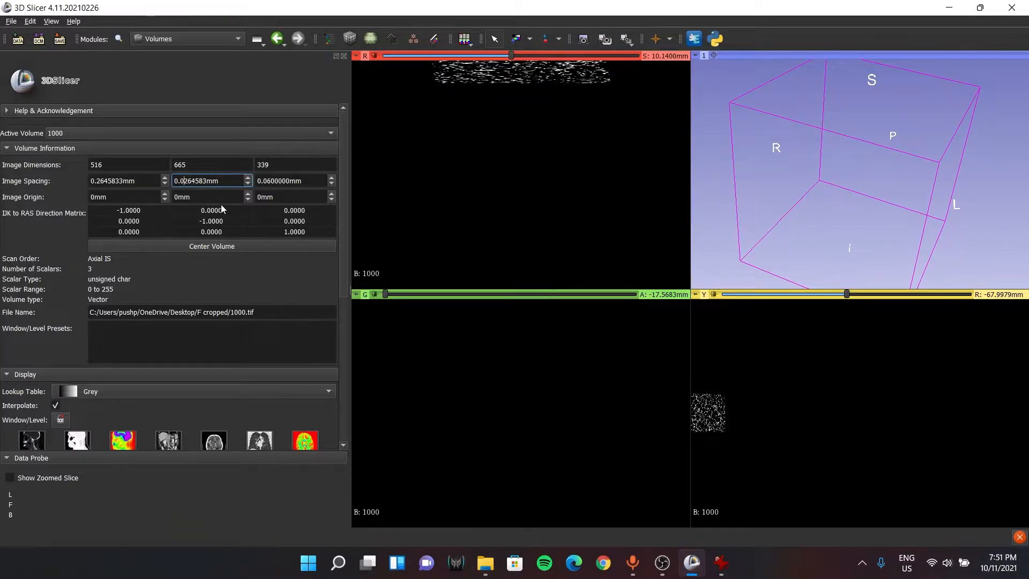
click(96, 181)
text(0)
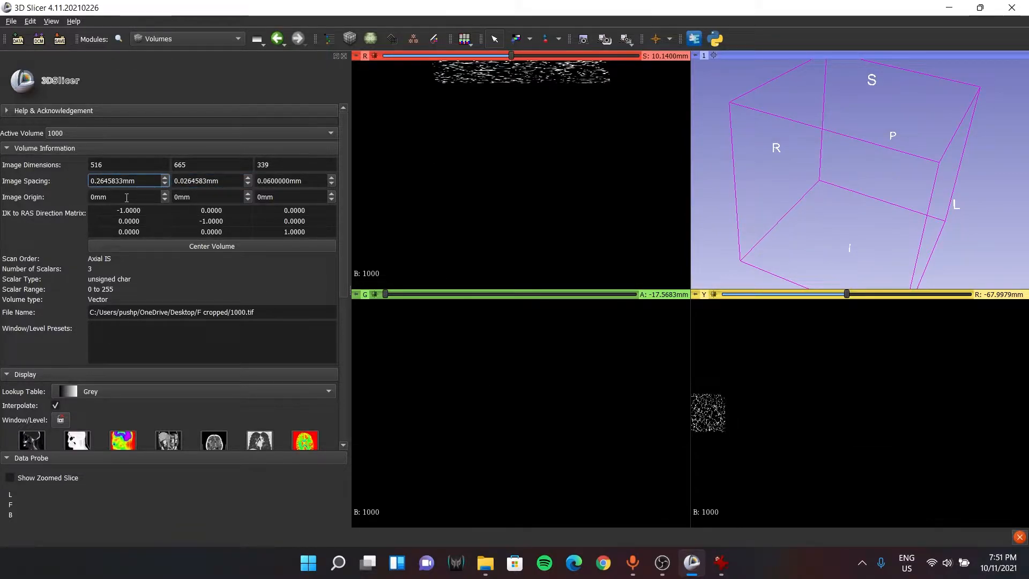
click(387, 321)
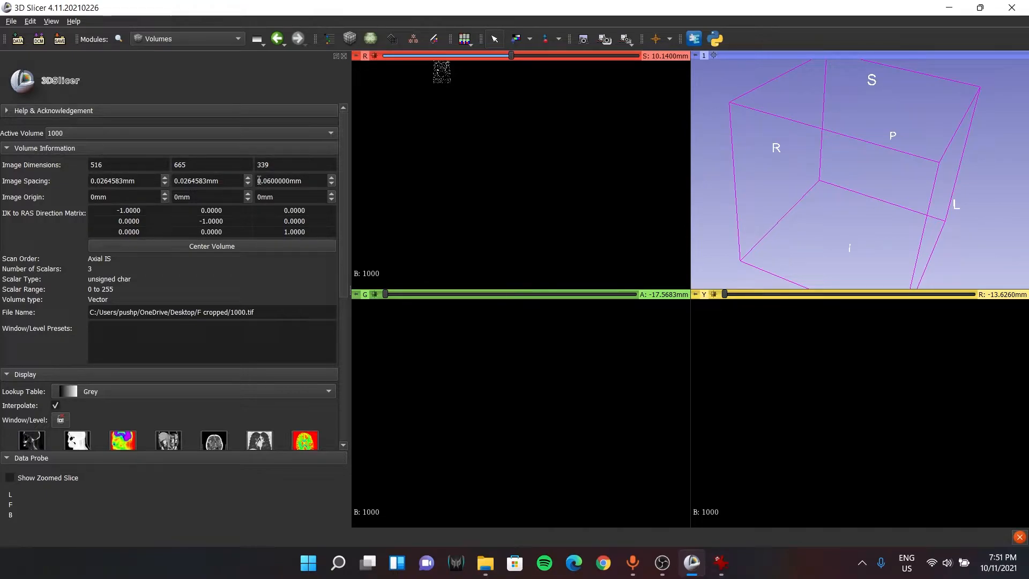
Refit the green, yellow and red slice views to the rescaled volume.
drag(258, 181, 303, 182)
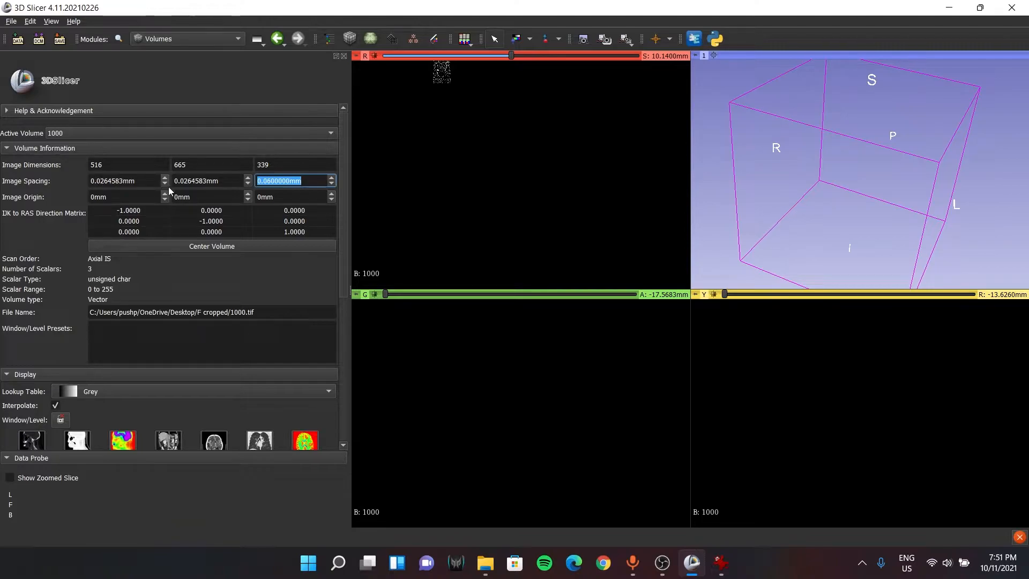
click(473, 135)
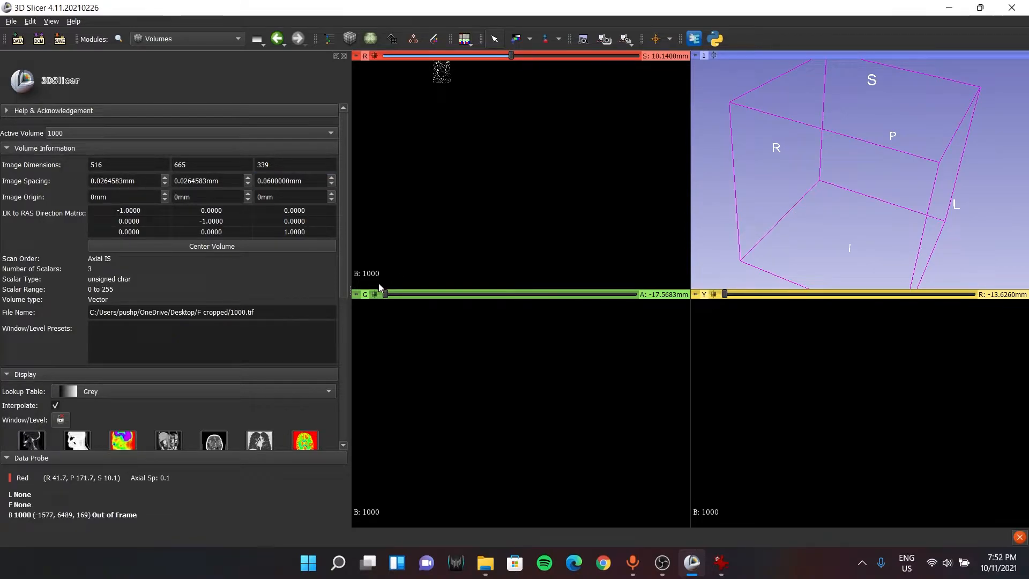
click(375, 294)
click(714, 294)
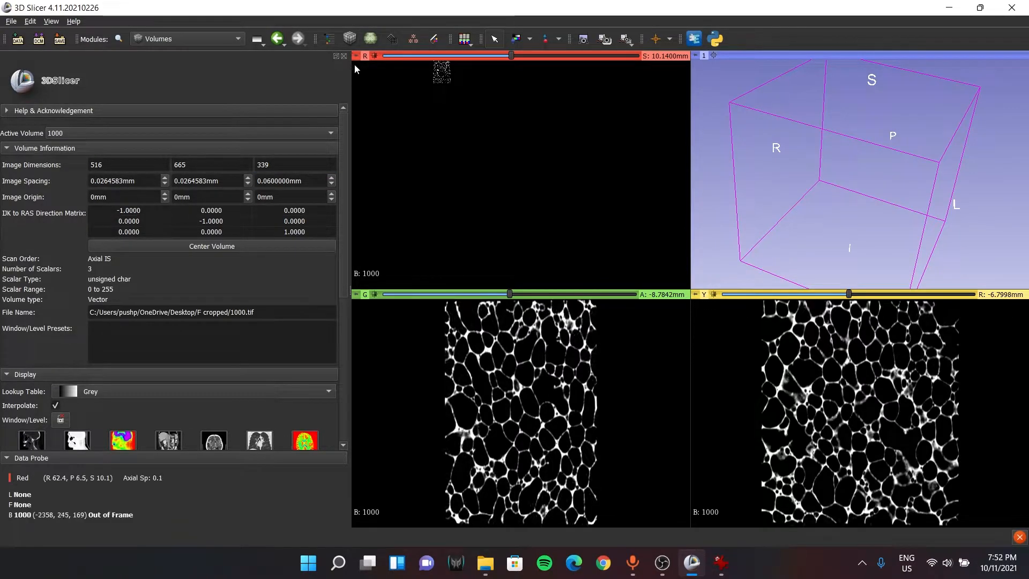
click(374, 56)
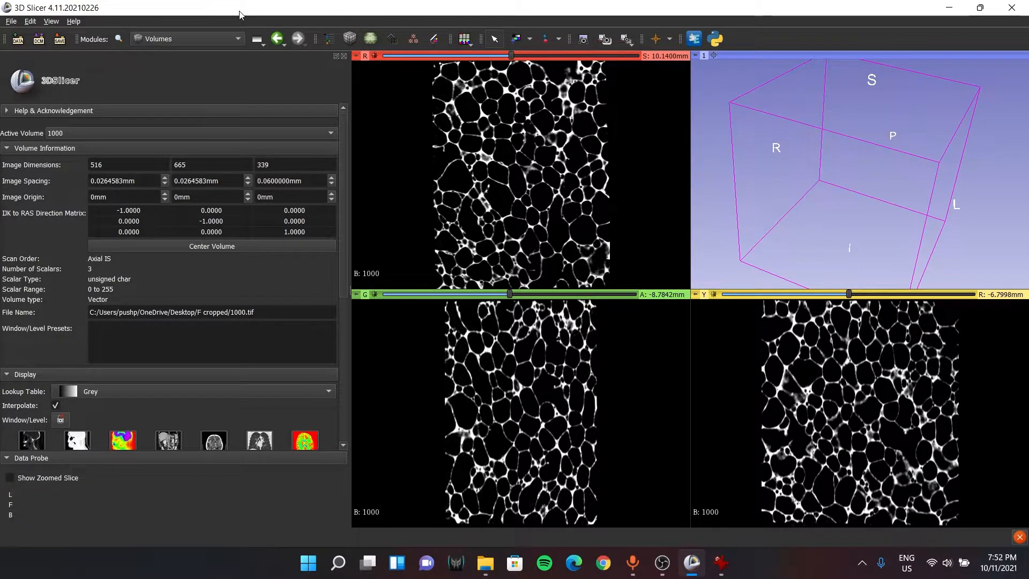
Switch to the Segmentations module and create a new segmentation.
click(191, 40)
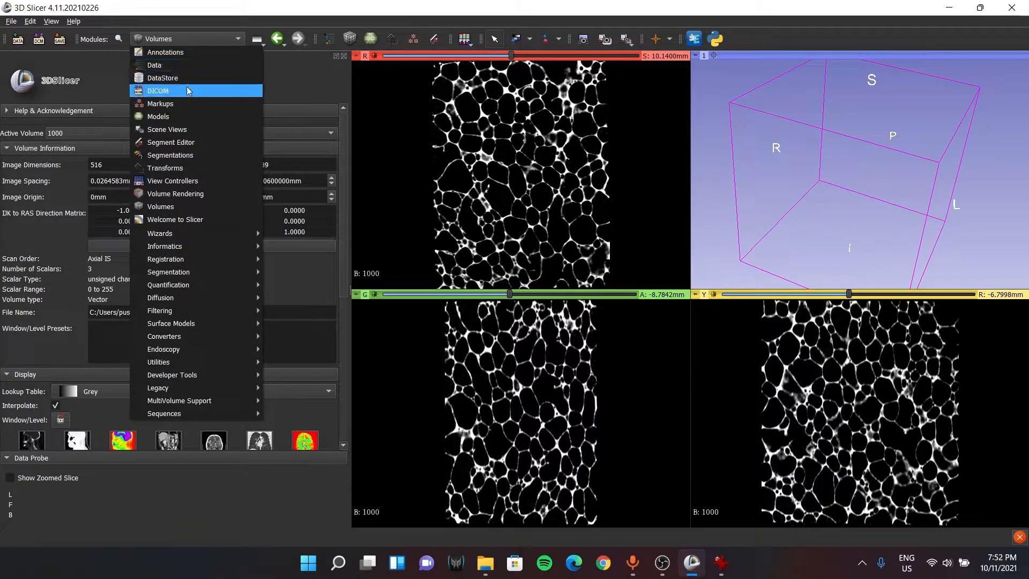
click(198, 154)
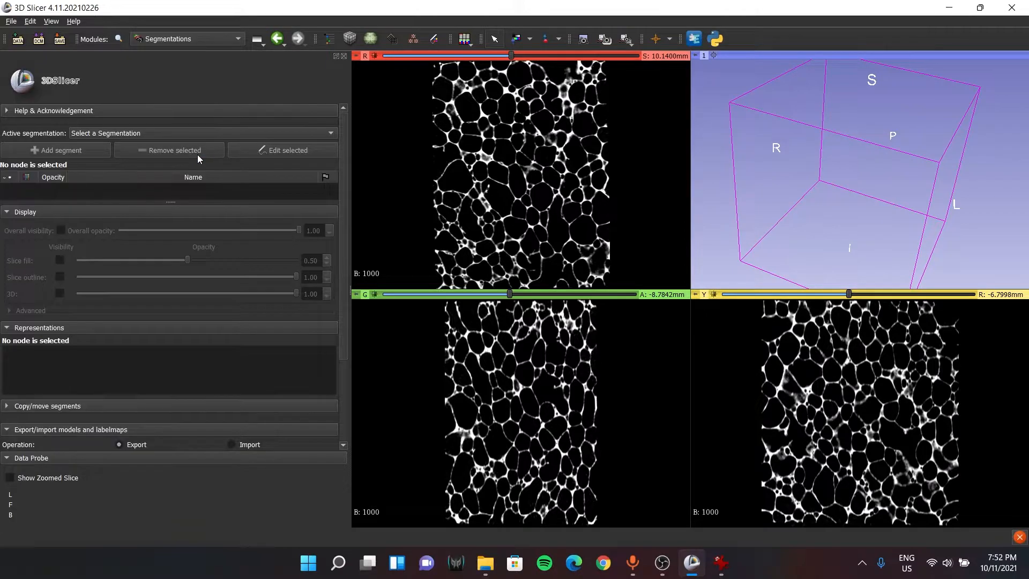
click(107, 134)
click(96, 152)
Add a segment to the segmentation and rename it F object.
click(96, 152)
double_click(89, 182)
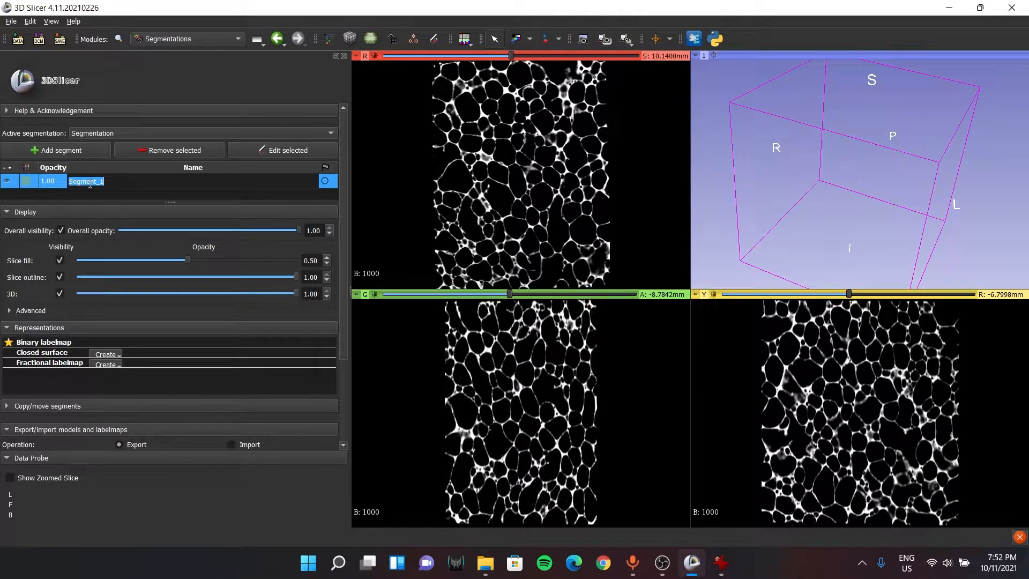
text(F object)
key(Return)
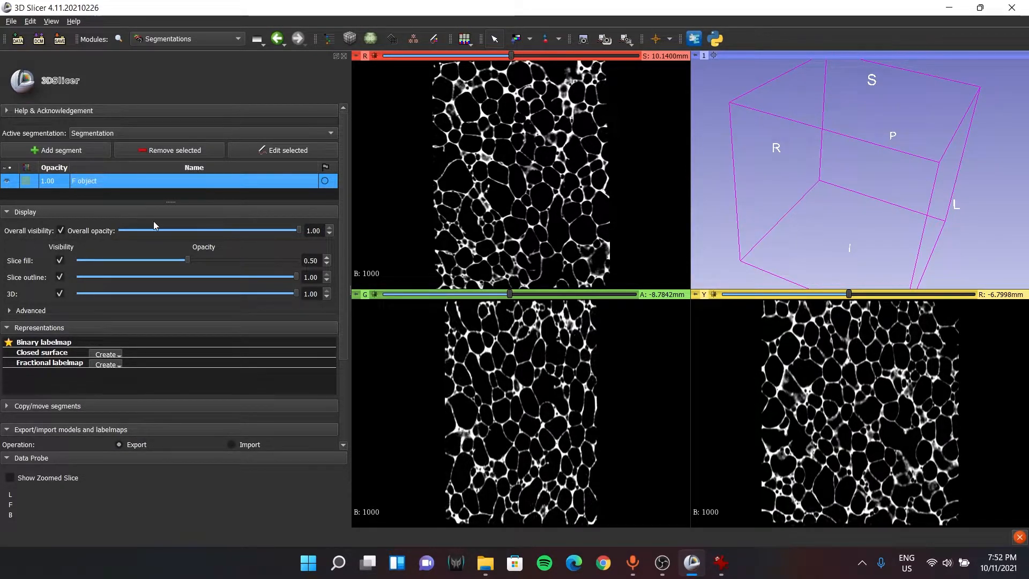
drag(220, 201, 220, 227)
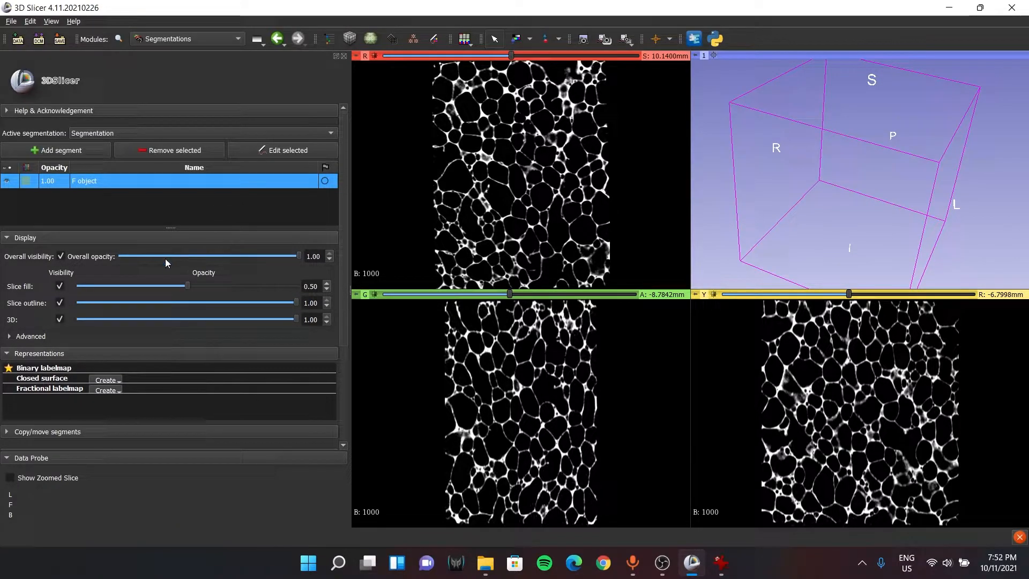
Open the F object segment in the Segment Editor and set the Threshold effect's range to 26.01–255.00.
click(286, 150)
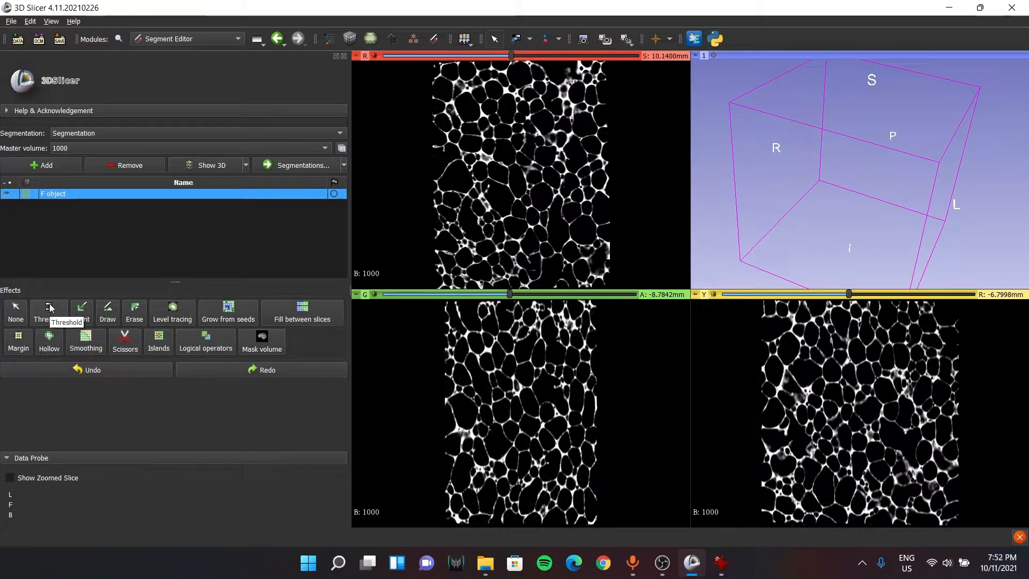
click(49, 313)
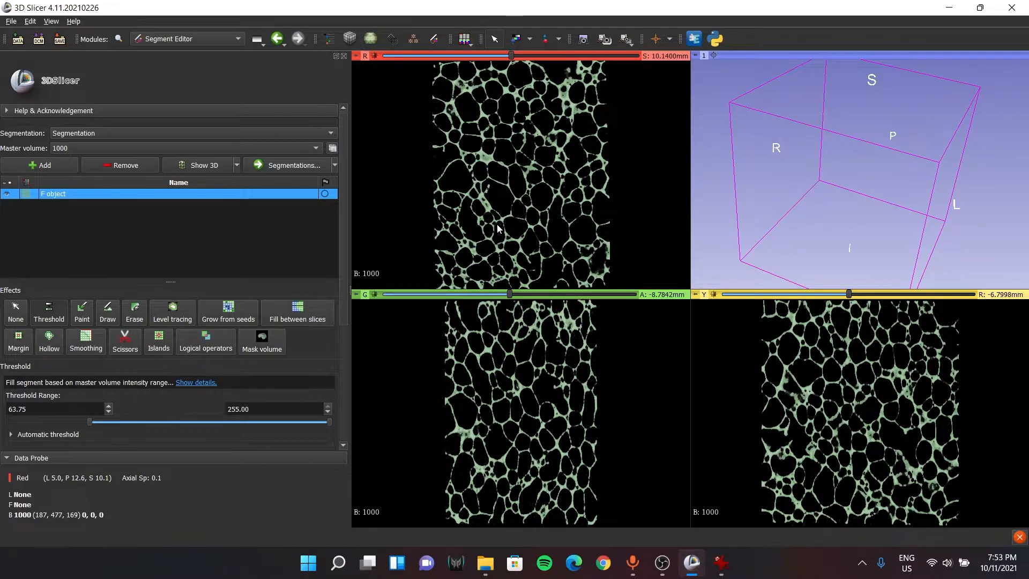
ctrl+scroll(497, 224, up, 4)
ctrl+scroll(497, 224, up, 2)
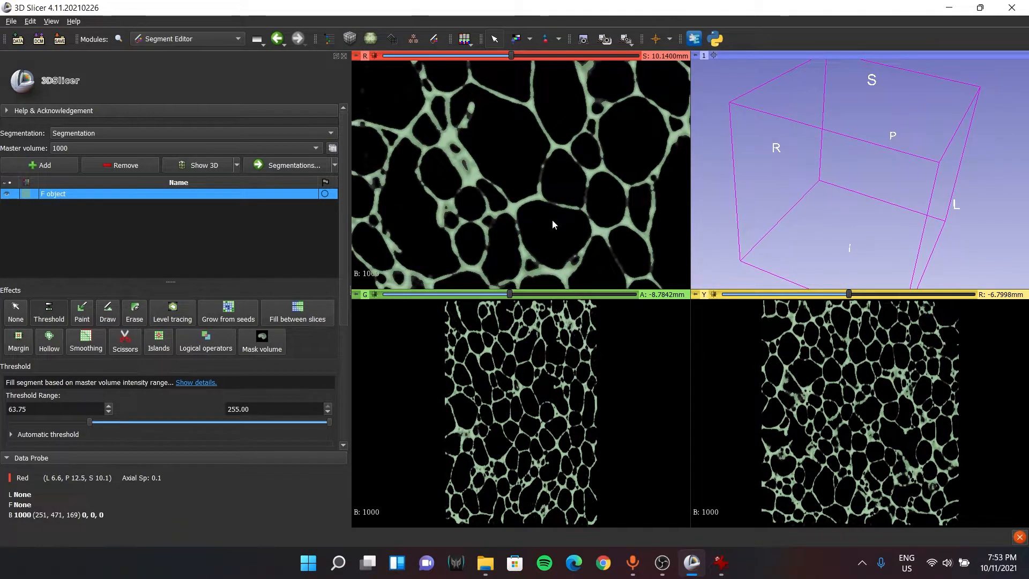
ctrl+scroll(511, 221, up, 3)
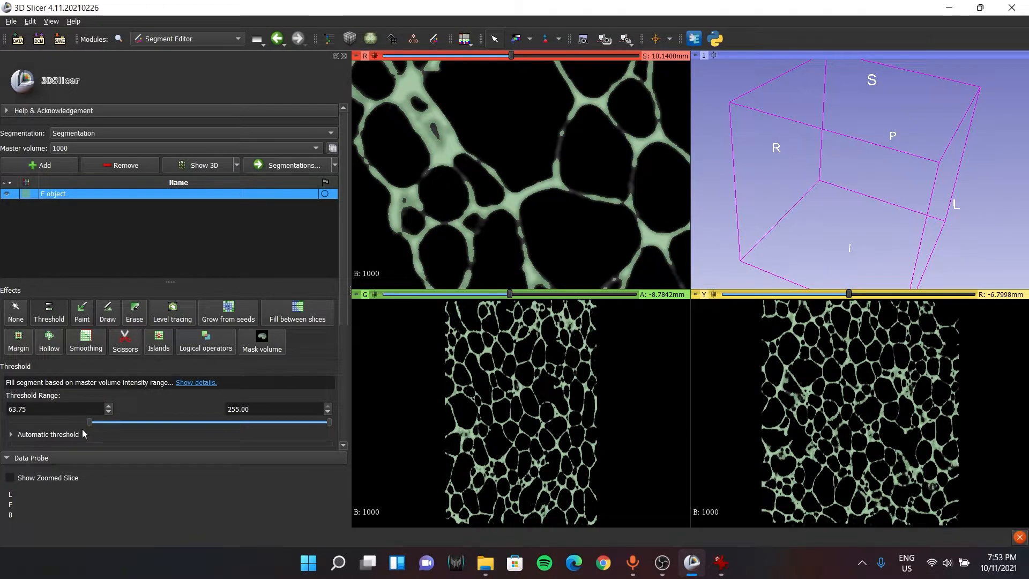
drag(88, 421, 21, 437)
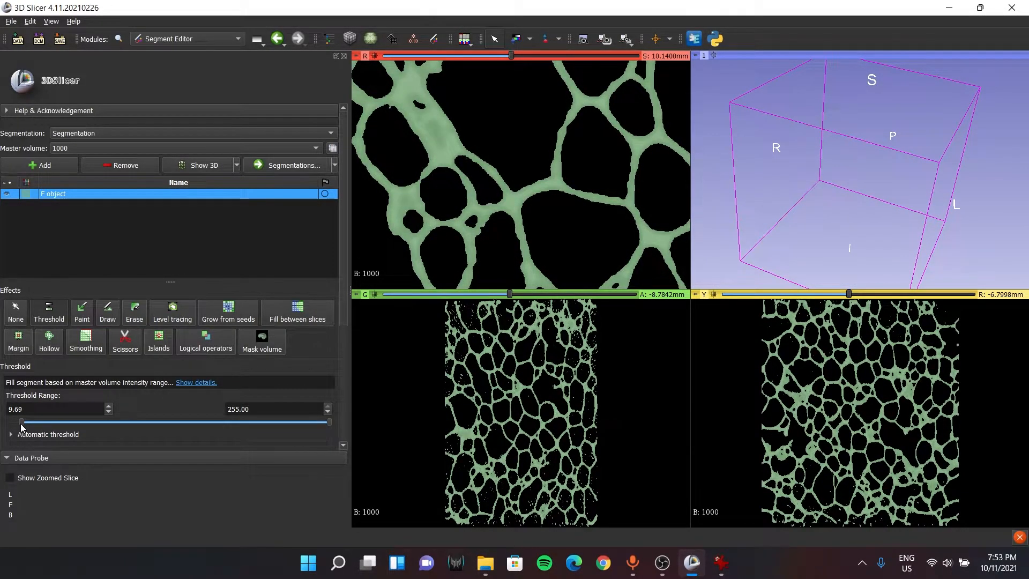
drag(23, 425, 41, 431)
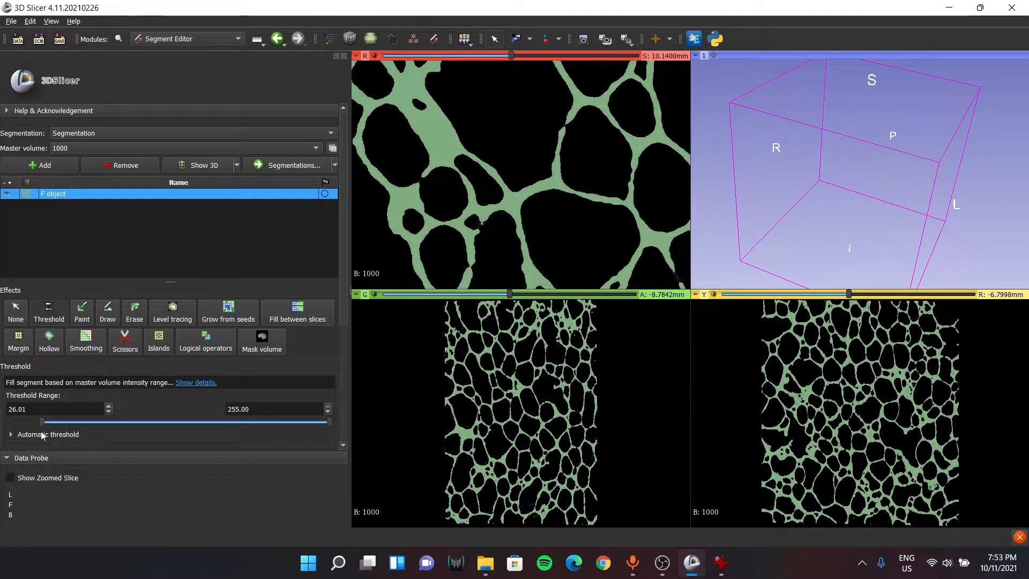
Check the threshold preview on other slices, then apply it to the F object segment and display the segment in 3D.
scroll(537, 425, down, 3)
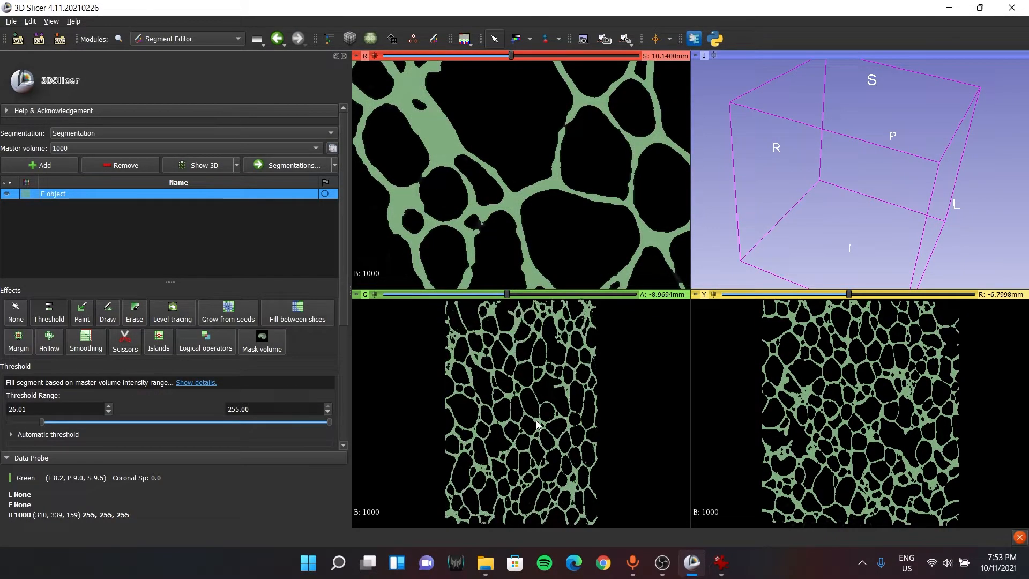
scroll(537, 424, down, 10)
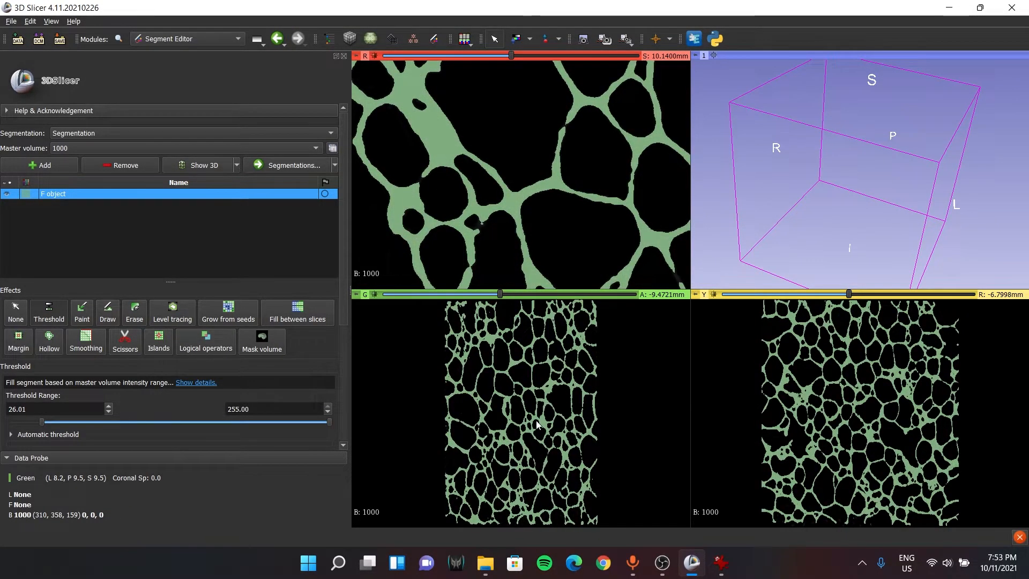
scroll(808, 412, down, 5)
scroll(598, 166, down, 6)
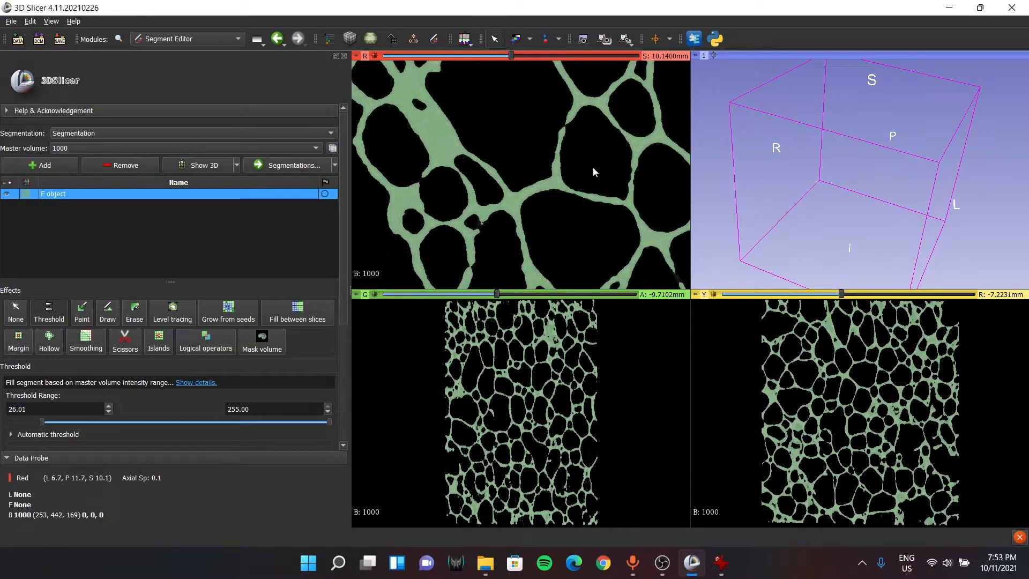
scroll(587, 170, down, 15)
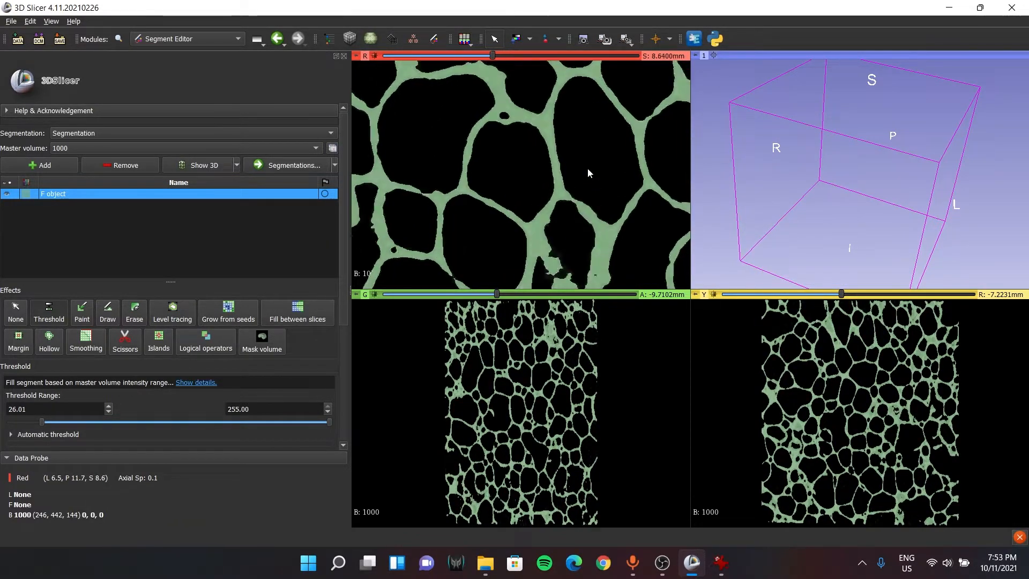
scroll(587, 168, down, 5)
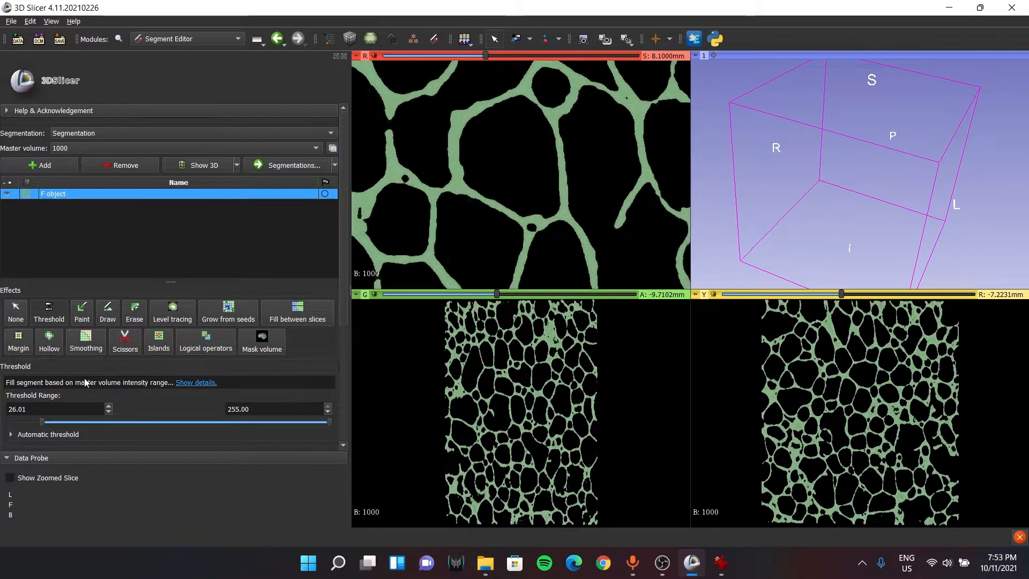
scroll(165, 402, down, 3)
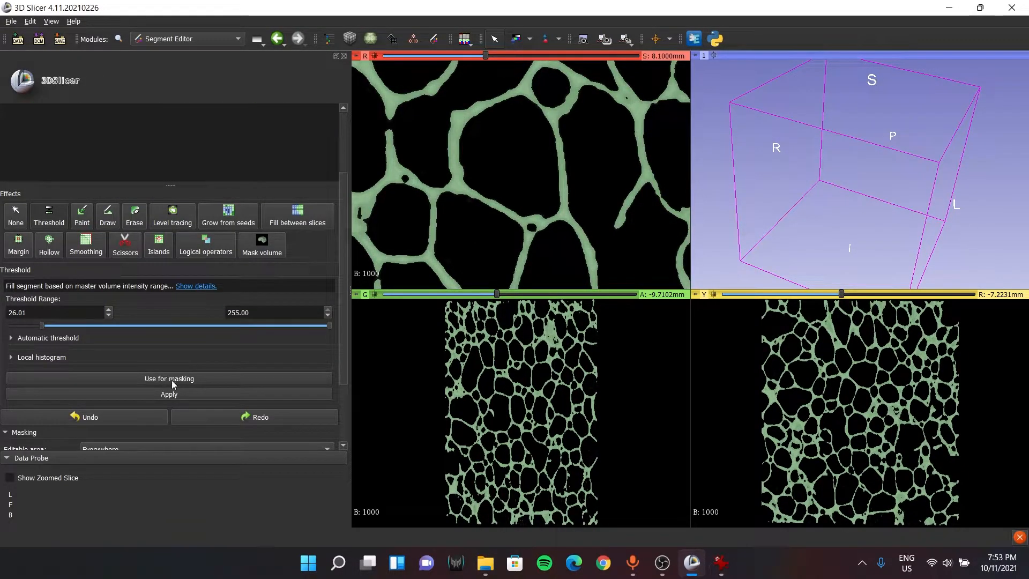
click(174, 394)
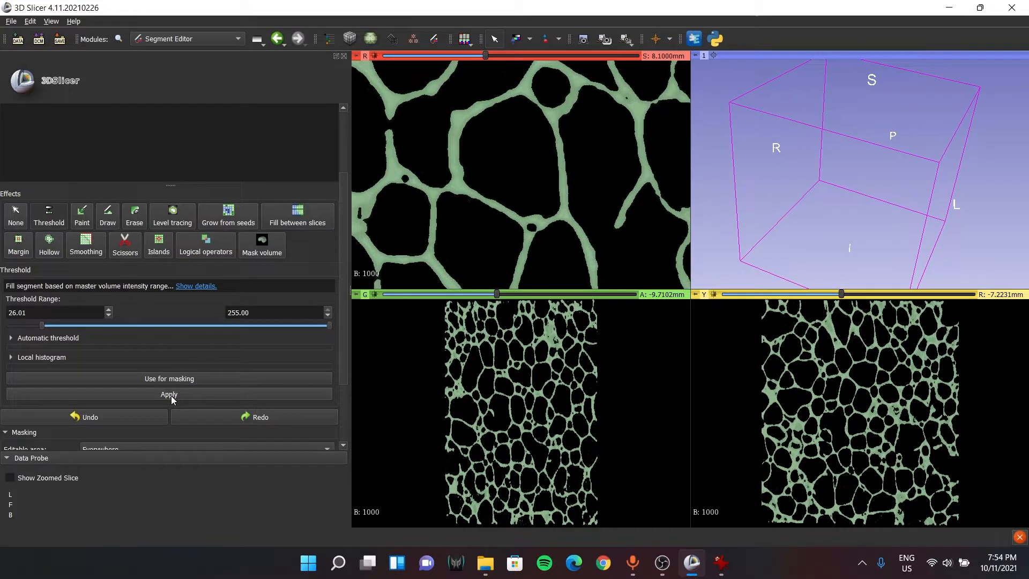
scroll(236, 358, up, 3)
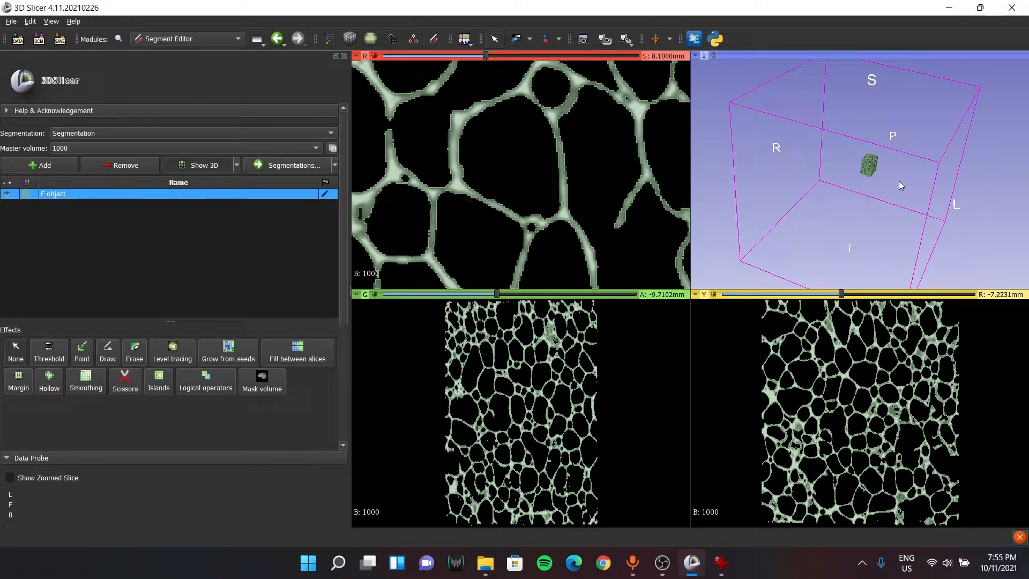
Examine the 3D surface of the F object segment from different angles and close up for holes in the cell walls.
scroll(889, 173, up, 2)
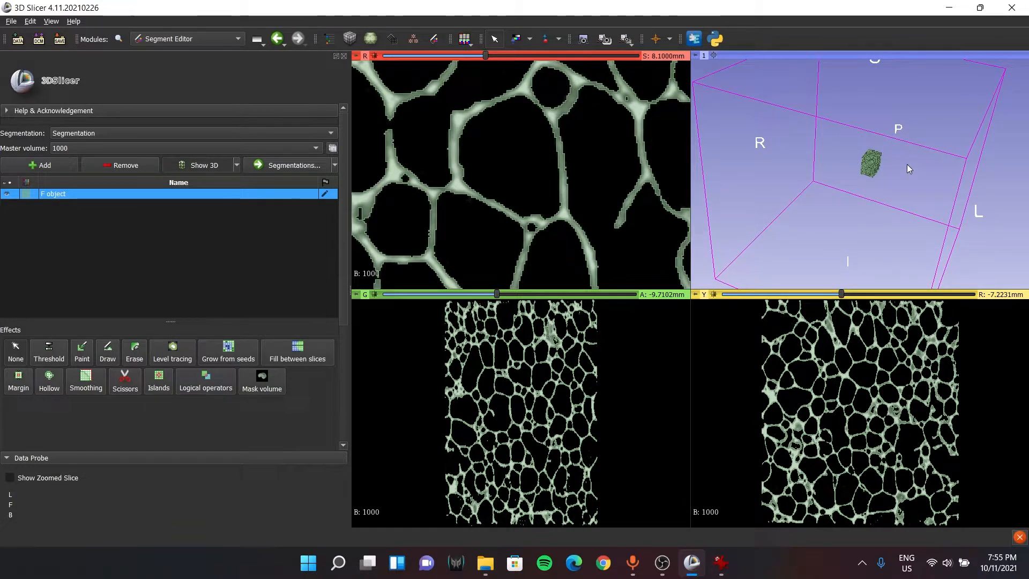
scroll(907, 164, up, 8)
scroll(927, 138, up, 2)
drag(927, 138, 836, 208)
scroll(836, 209, up, 1)
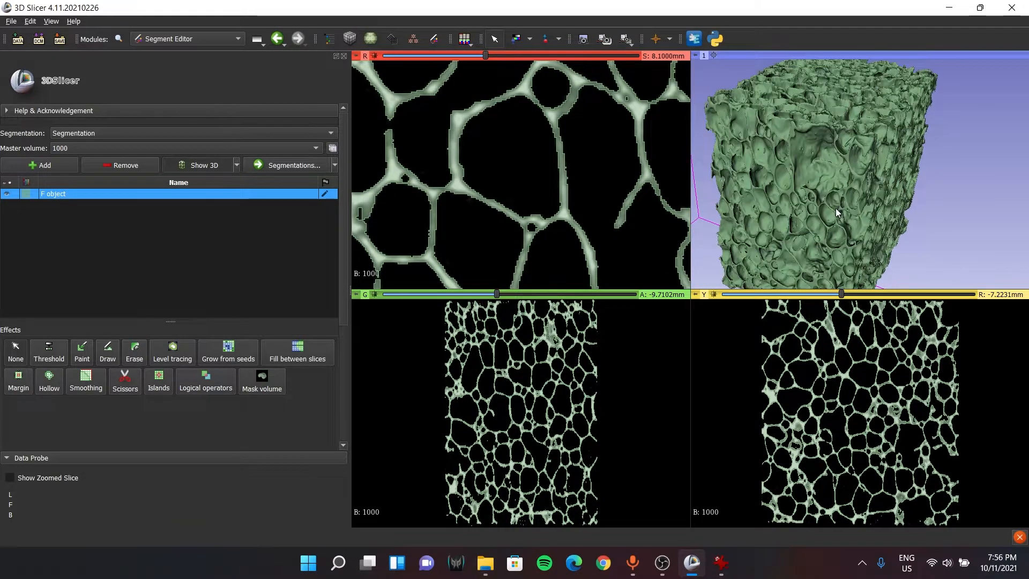
click(713, 56)
scroll(815, 146, up, 1)
scroll(819, 147, down, 1)
drag(924, 218, 867, 215)
scroll(866, 214, up, 3)
scroll(865, 214, up, 5)
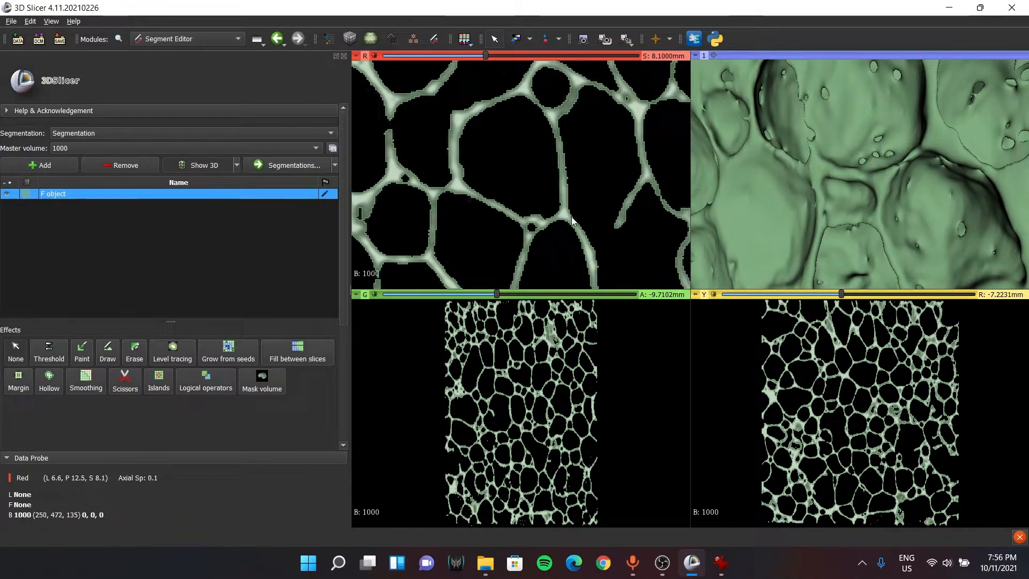
Lower the Threshold effect's minimum to 20.40 while checking the magnified slices, and apply it to the F object segment.
click(55, 356)
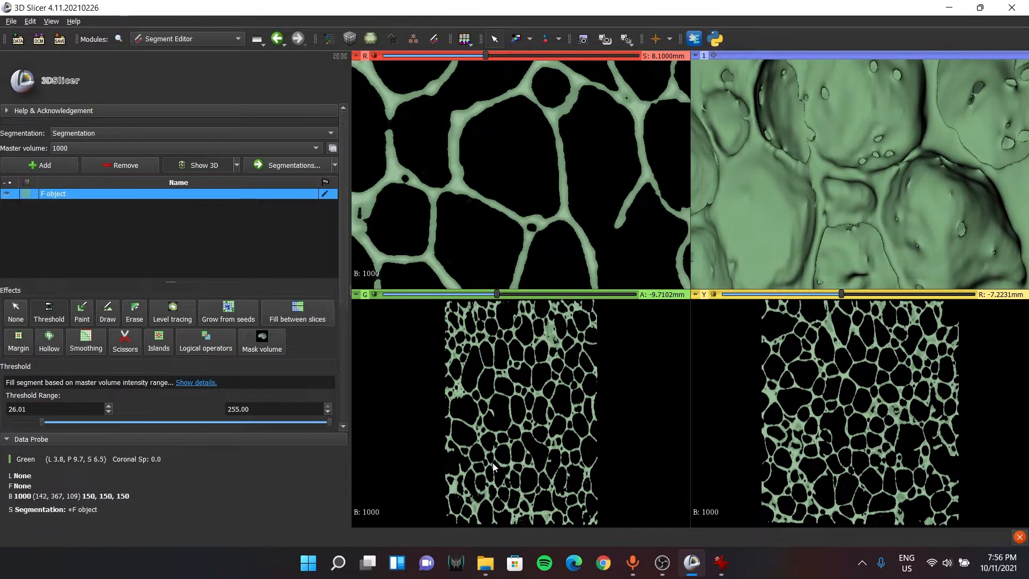
scroll(522, 442, down, 2)
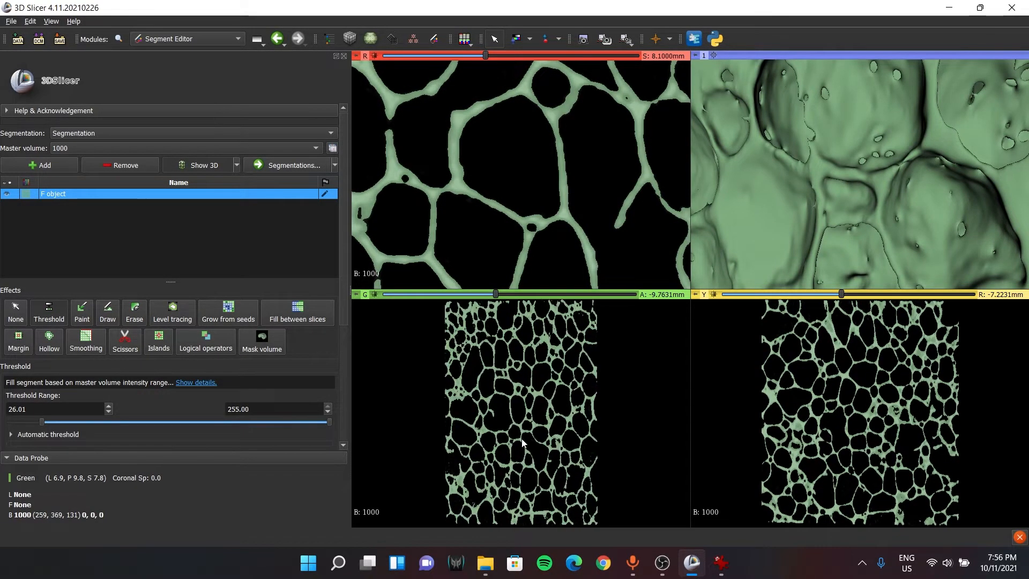
ctrl+scroll(510, 440, up, 5)
ctrl+scroll(510, 440, down, 3)
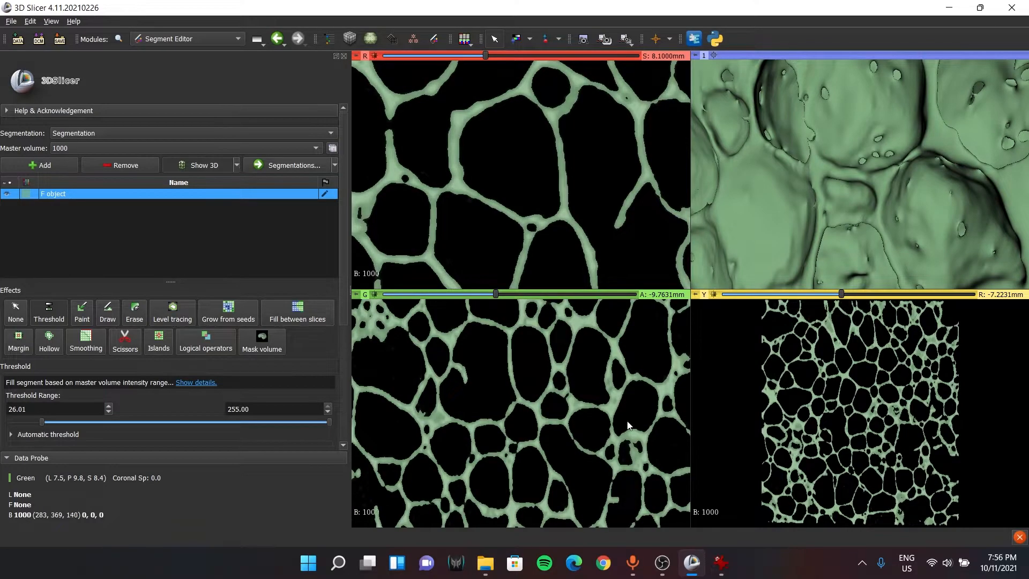
ctrl+scroll(868, 425, up, 5)
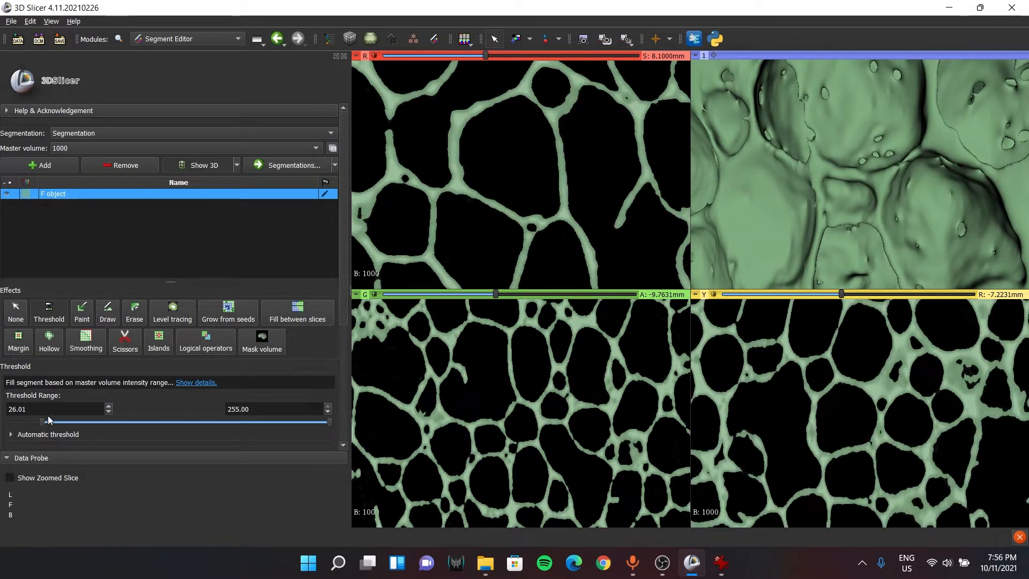
drag(42, 422, 35, 422)
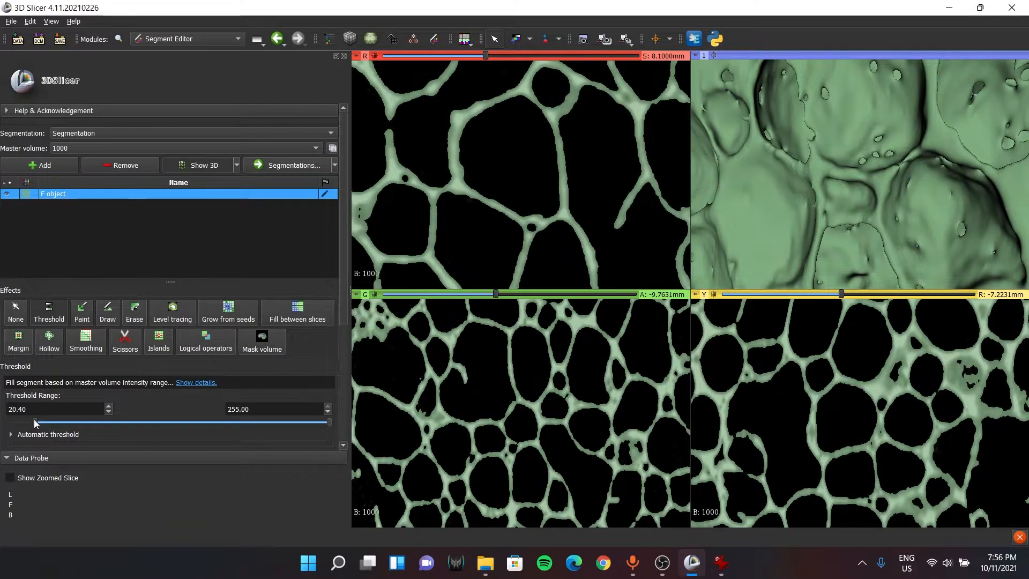
ctrl+scroll(510, 377, down, 6)
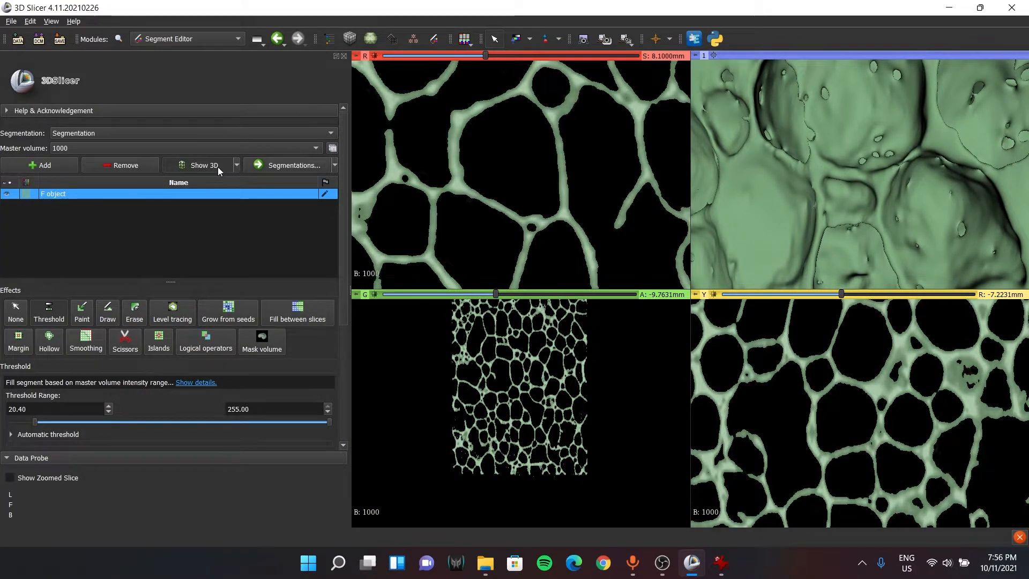
scroll(149, 400, down, 5)
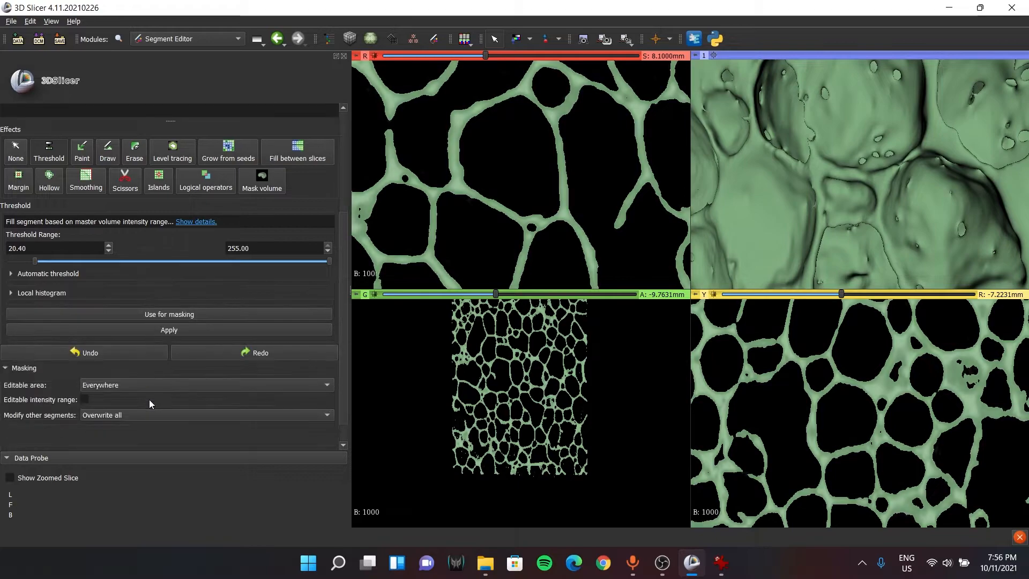
click(176, 330)
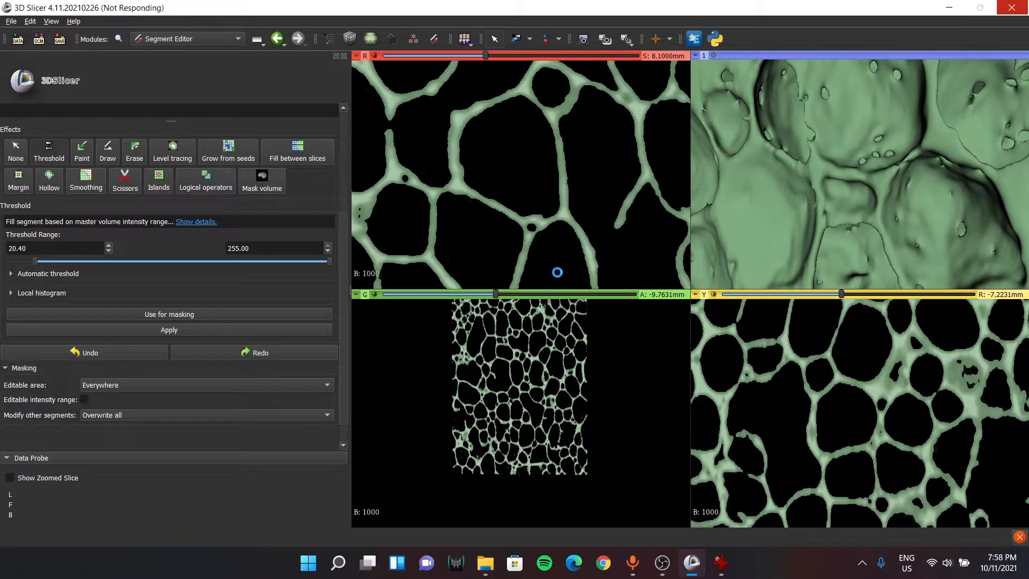
Inspect the updated 3D foam surface from several sides, both as a whole block and close up on the cell walls.
scroll(911, 214, down, 5)
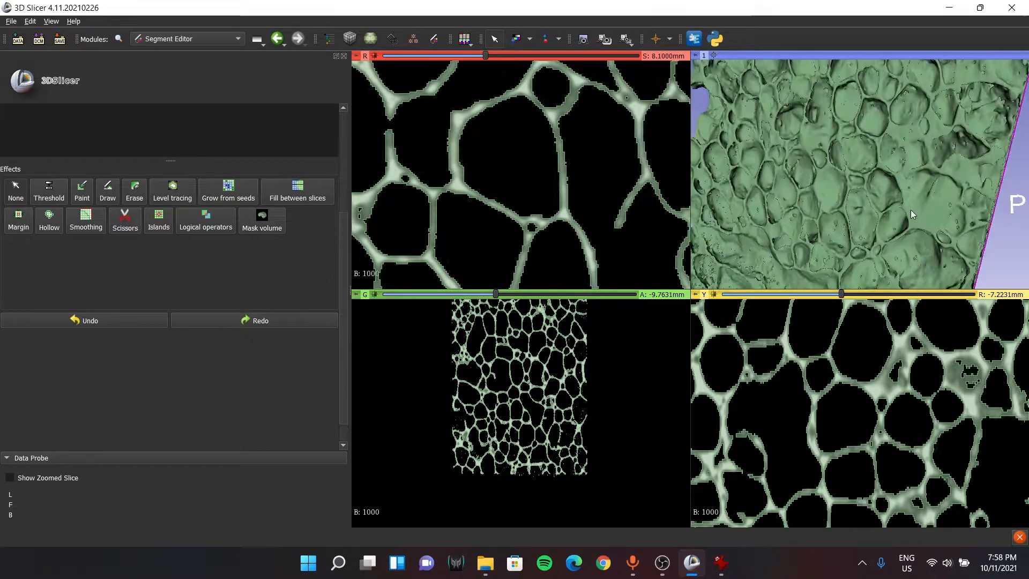
drag(911, 214, 959, 218)
drag(870, 230, 934, 181)
scroll(940, 179, down, 5)
scroll(847, 182, up, 10)
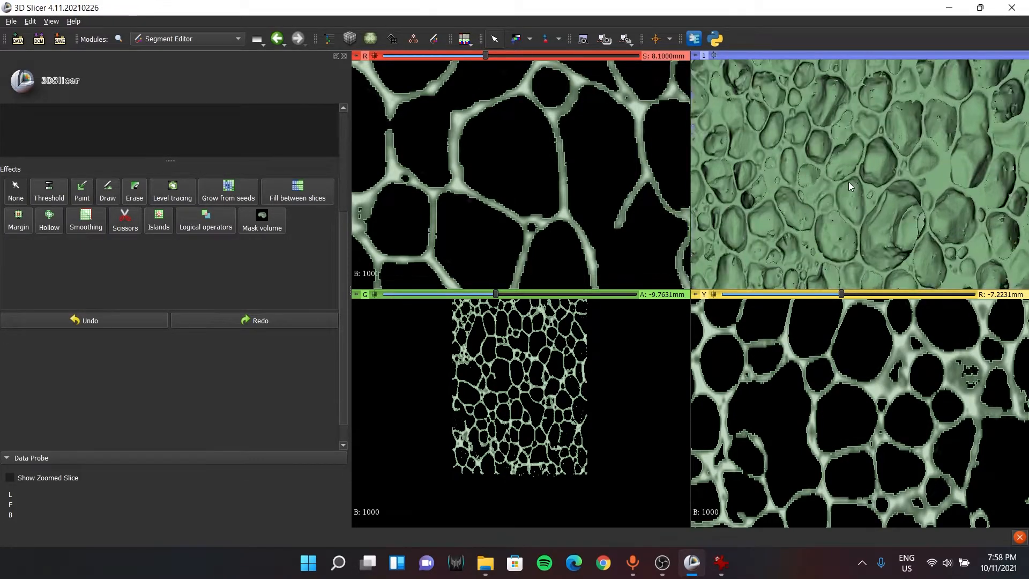
drag(966, 218, 908, 220)
scroll(891, 197, down, 8)
drag(969, 229, 847, 240)
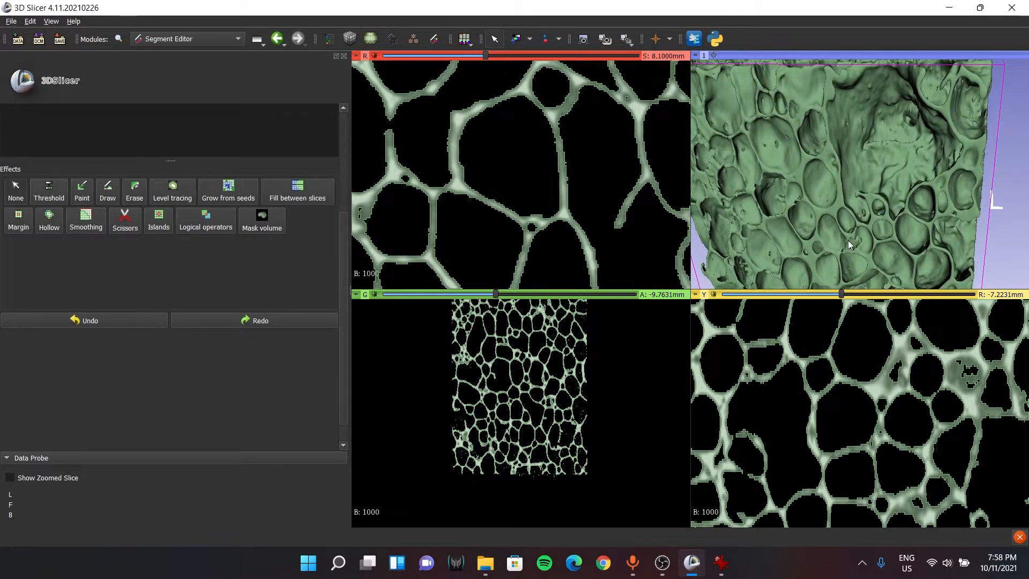
scroll(897, 144, down, 3)
drag(866, 121, 867, 218)
scroll(860, 188, down, 3)
scroll(860, 188, up, 5)
scroll(857, 182, down, 5)
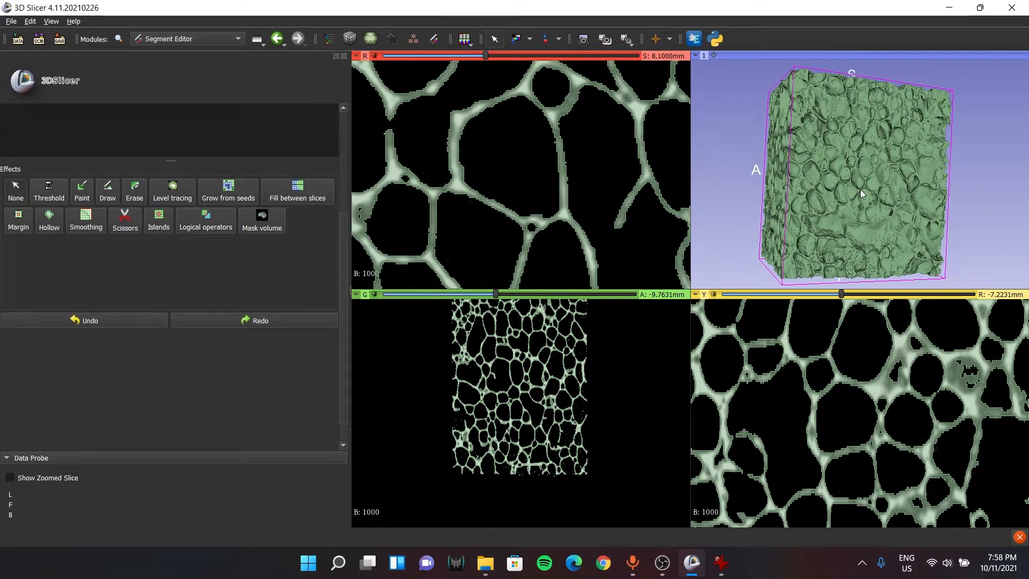
scroll(861, 194, up, 3)
scroll(860, 190, up, 3)
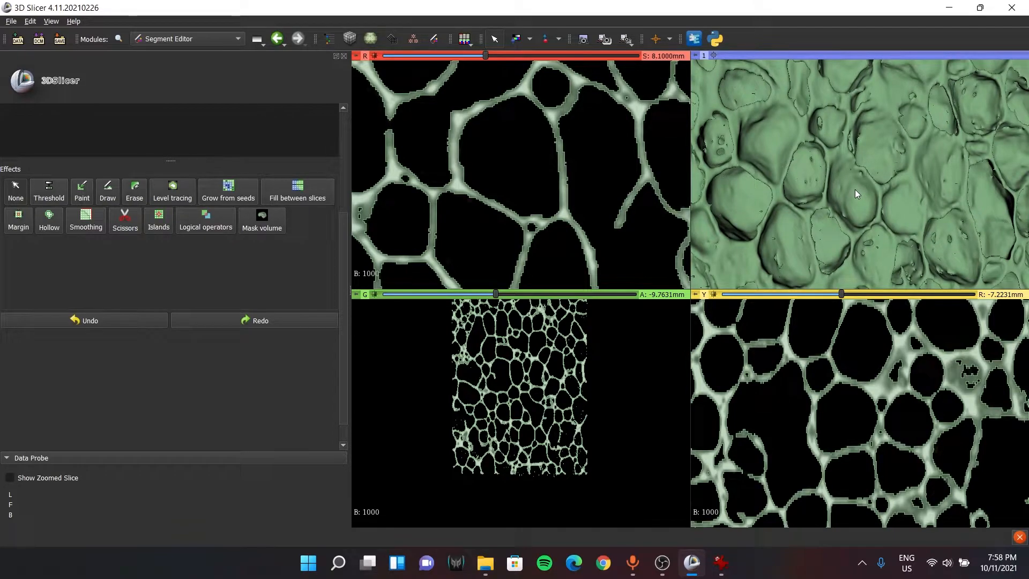
drag(827, 176, 851, 184)
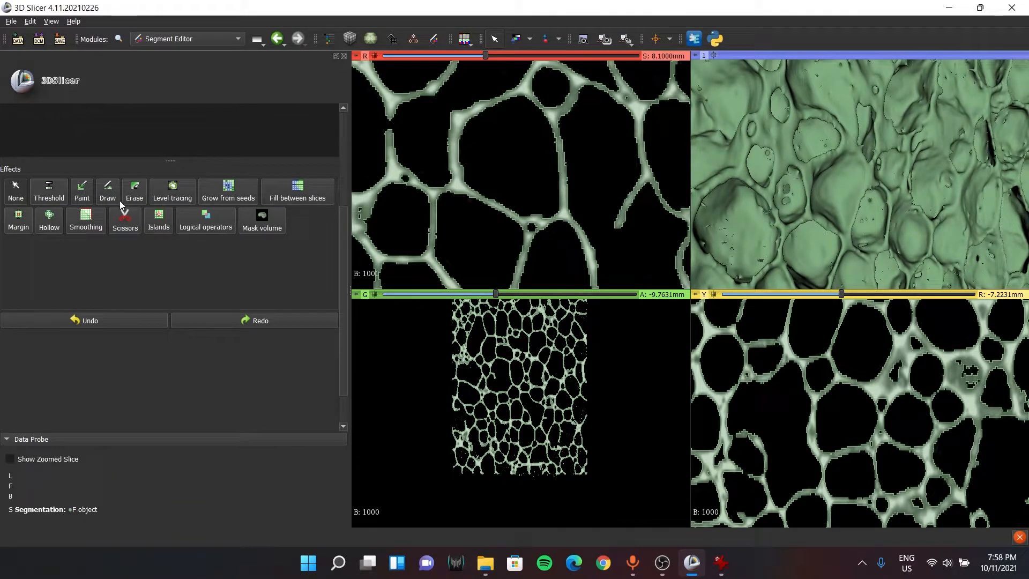
Raise the Threshold effect's minimum to 25.50 and apply it to the F object segment.
click(60, 194)
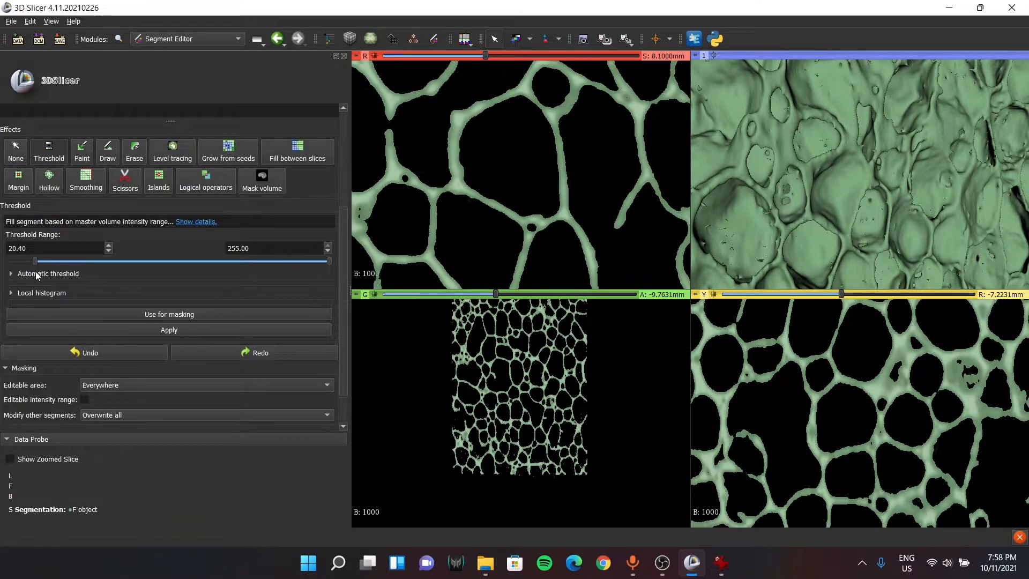
drag(35, 259, 40, 263)
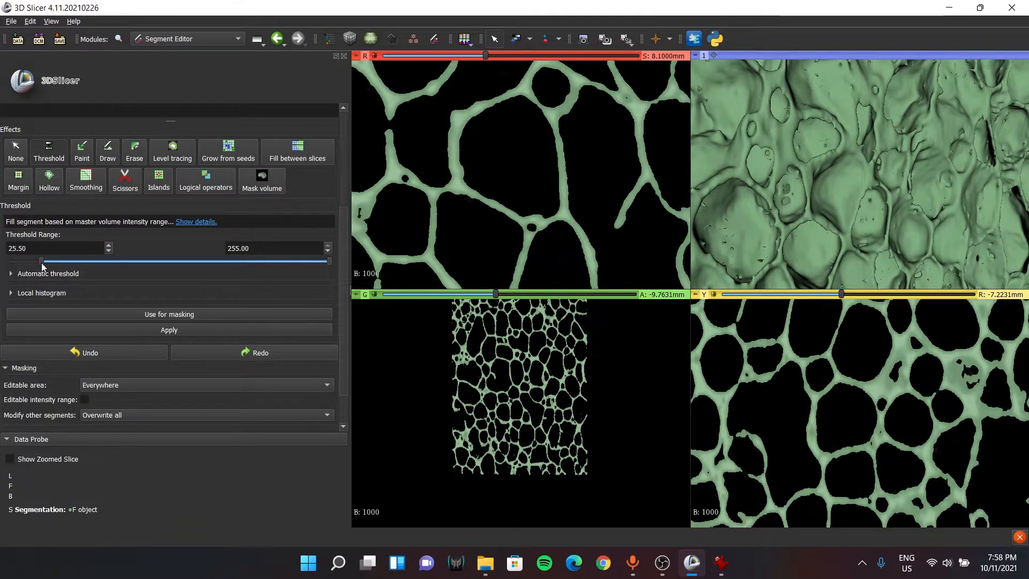
click(179, 330)
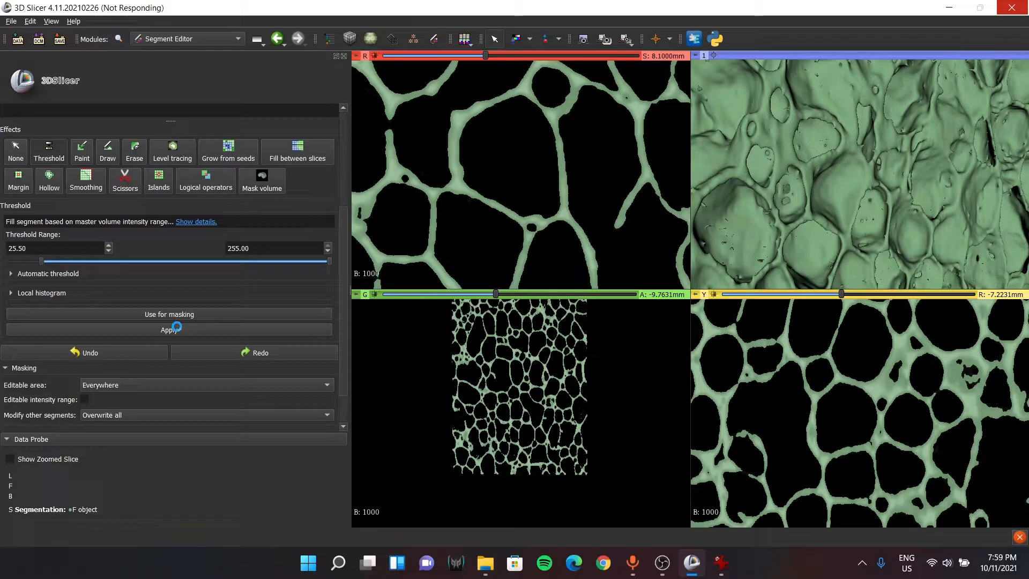
click(532, 321)
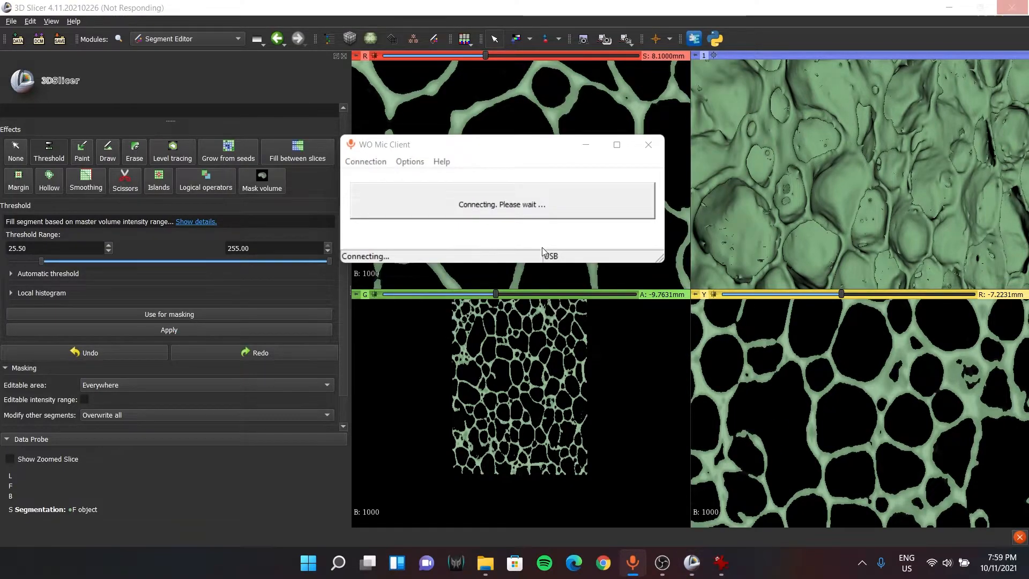
click(588, 145)
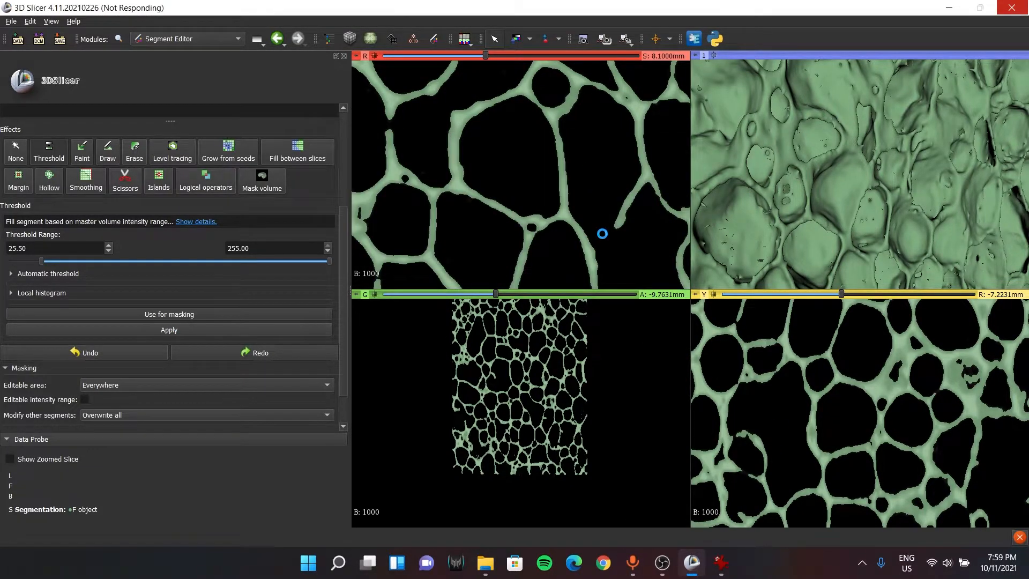
click(663, 562)
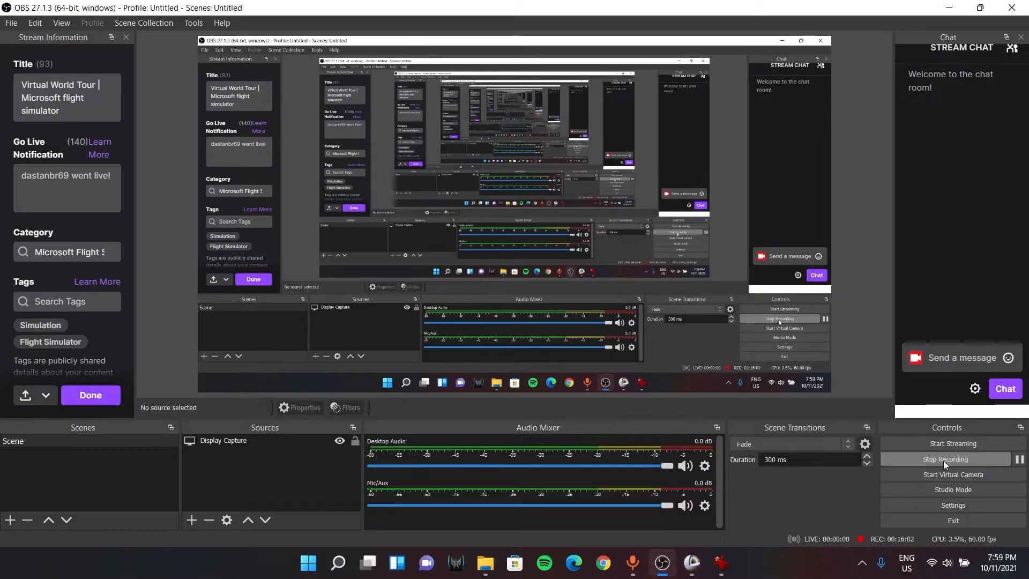
click(691, 562)
Inspect the re-thresholded 3D foam surface close up for holes in the cell walls and as a whole block from several sides.
scroll(883, 231, up, 2)
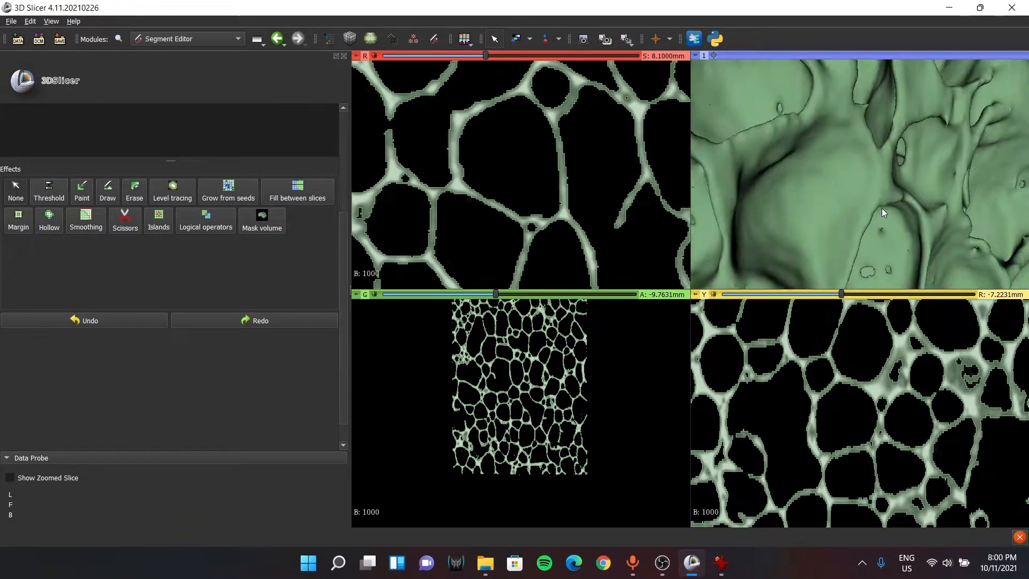
scroll(879, 223, down, 5)
scroll(874, 214, up, 5)
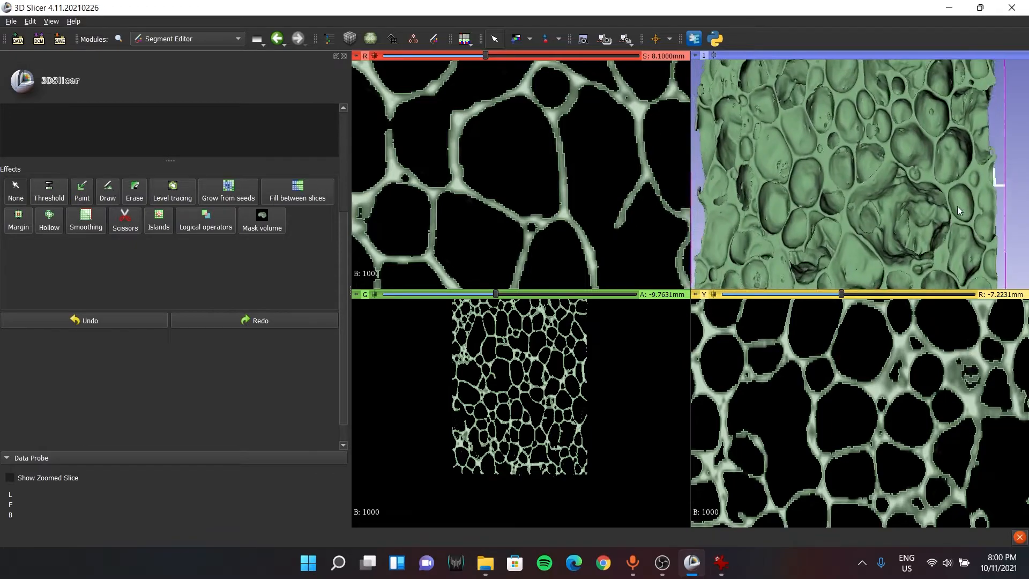
scroll(856, 219, down, 3)
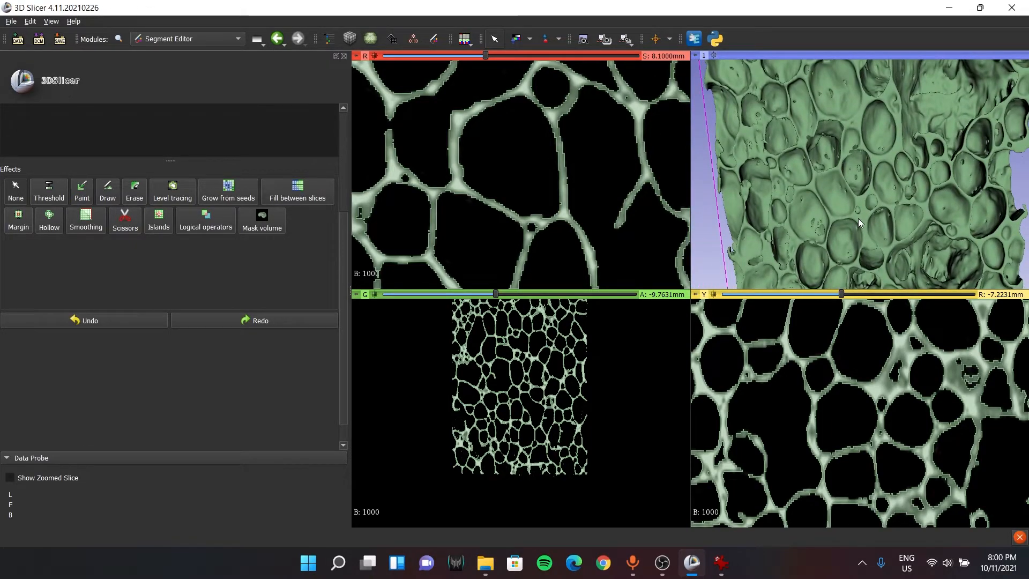
scroll(846, 233, up, 5)
scroll(838, 220, down, 4)
scroll(838, 220, up, 4)
scroll(838, 221, down, 4)
scroll(846, 211, up, 2)
drag(847, 210, 861, 189)
scroll(861, 189, down, 3)
drag(875, 230, 875, 196)
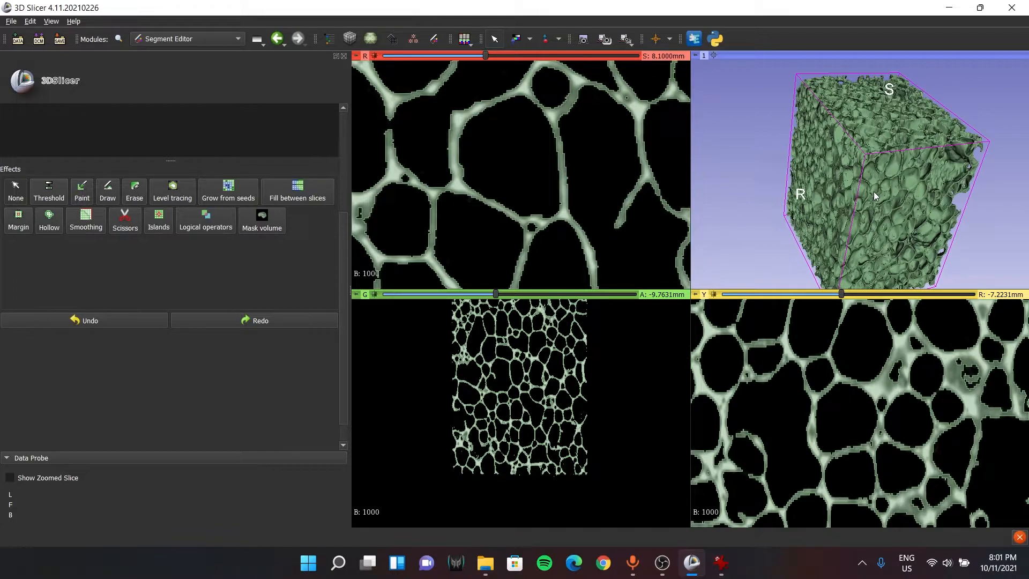
drag(876, 239, 805, 201)
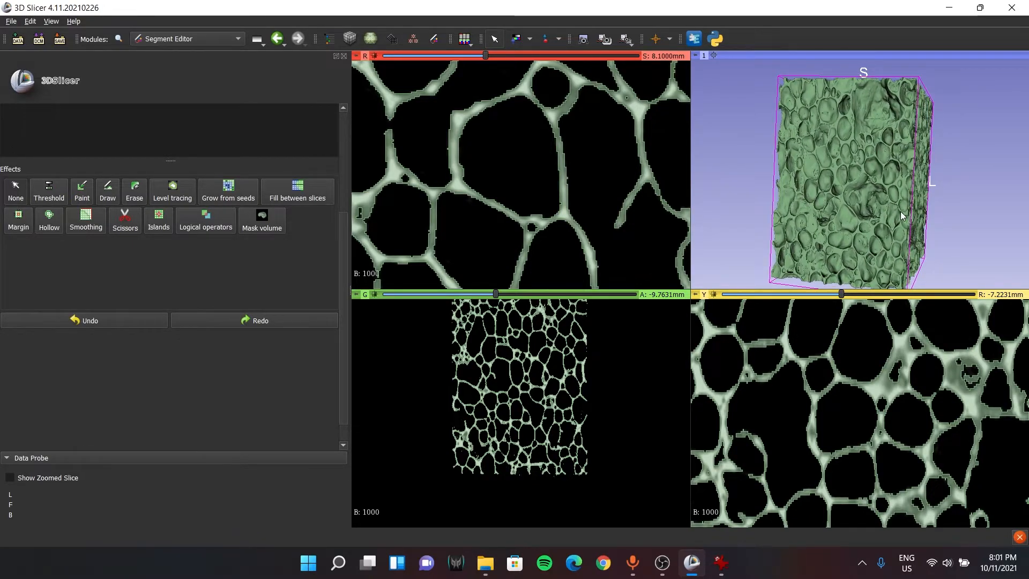
drag(904, 215, 867, 218)
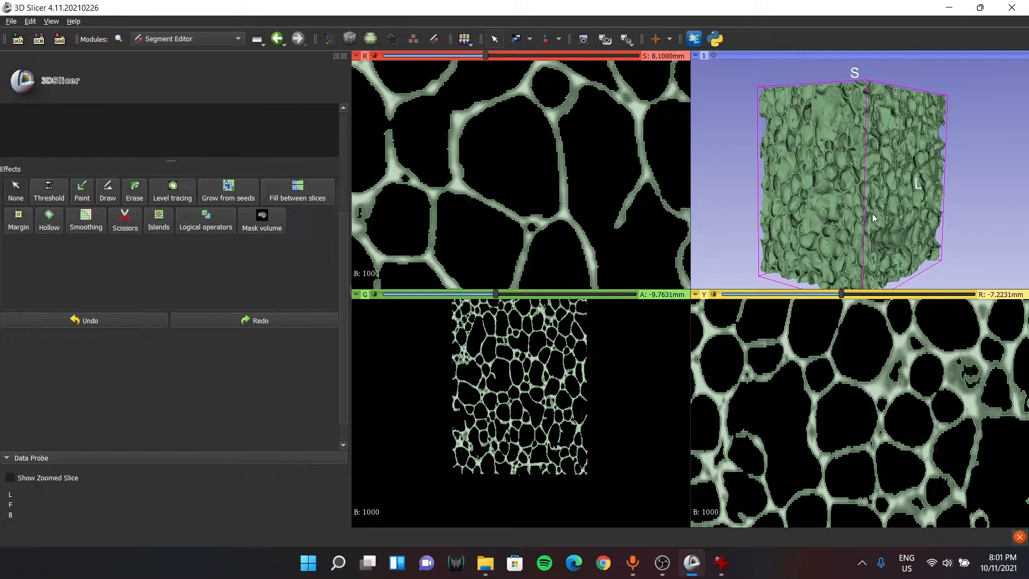
drag(926, 252, 900, 264)
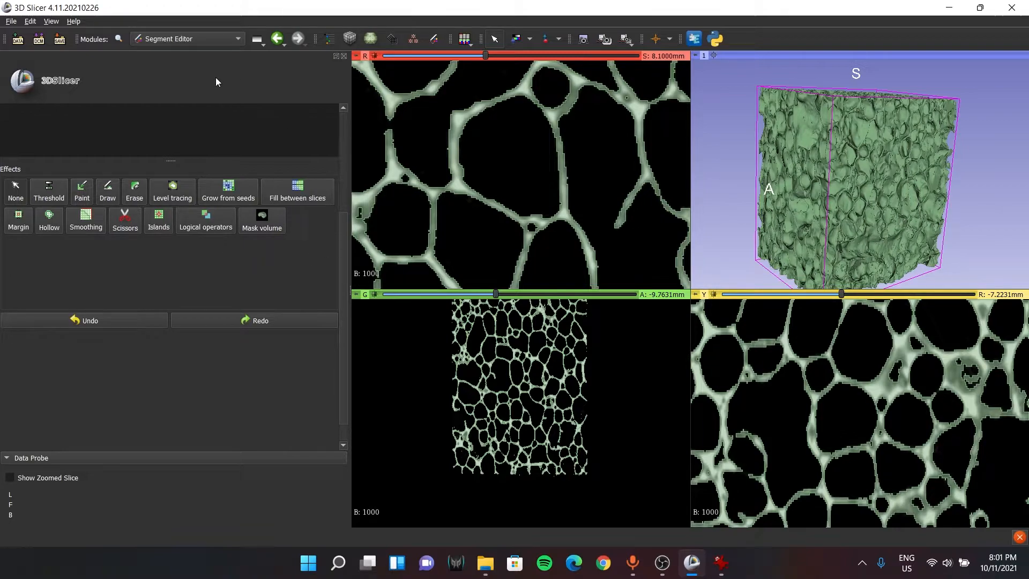
Open the advanced closed surface update in the Segmentations module and select the Binary labelmap to Closed surface conversion path.
click(207, 41)
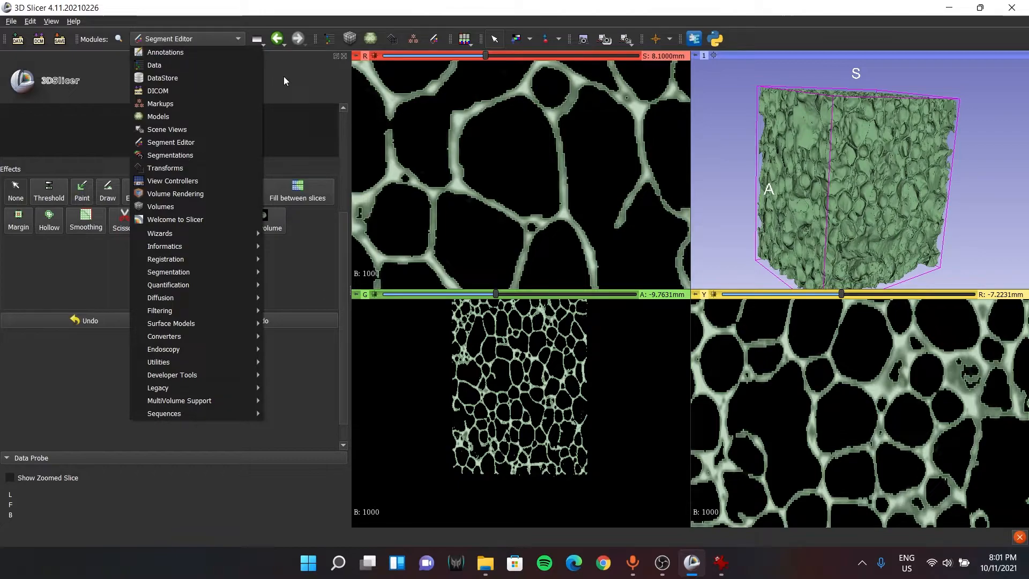
click(189, 155)
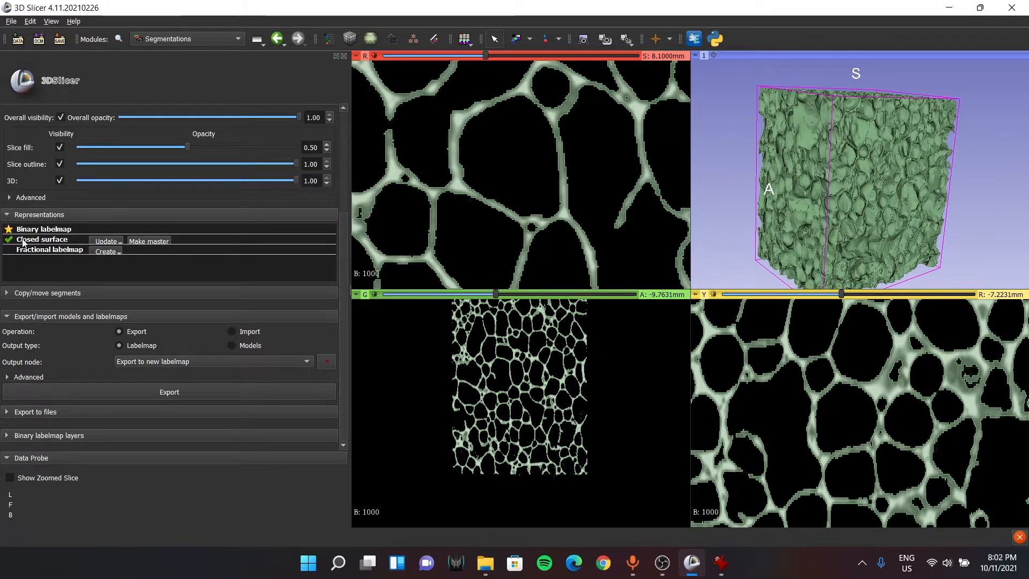
click(114, 242)
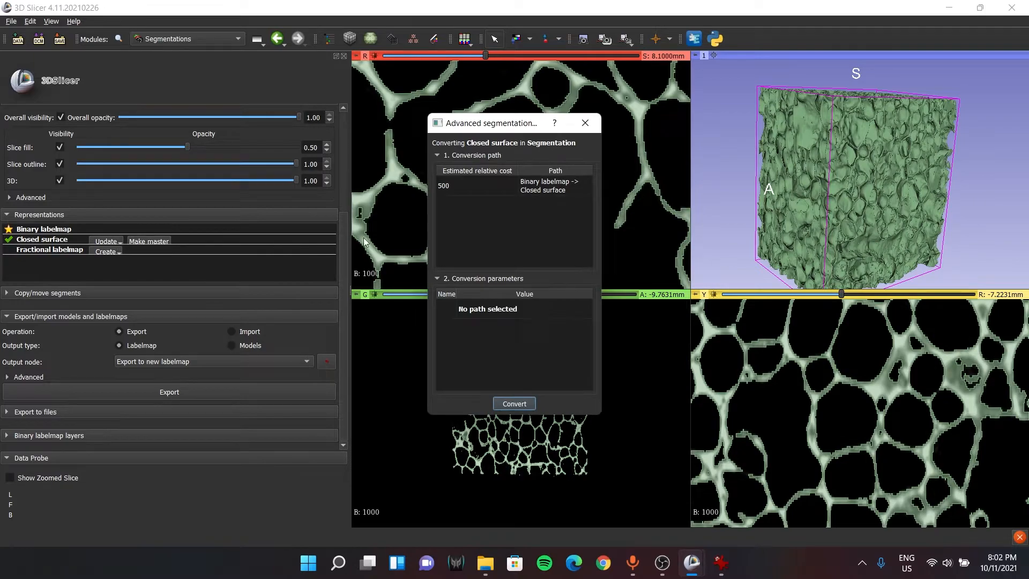
click(519, 189)
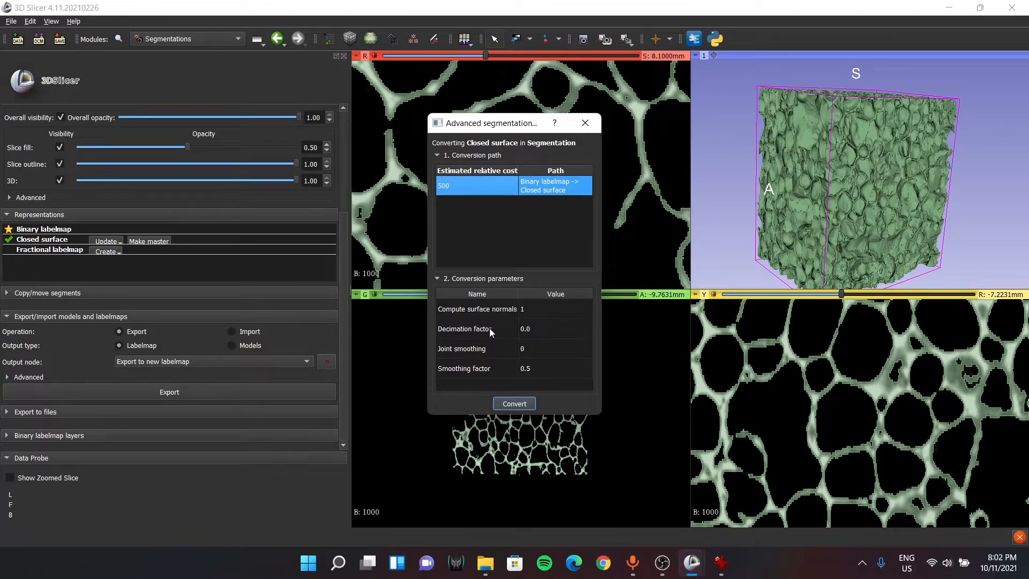
Set the decimation factor to 0.8, convert the closed surface, and check the simplified foam model in 3D.
mouse_move(527, 337)
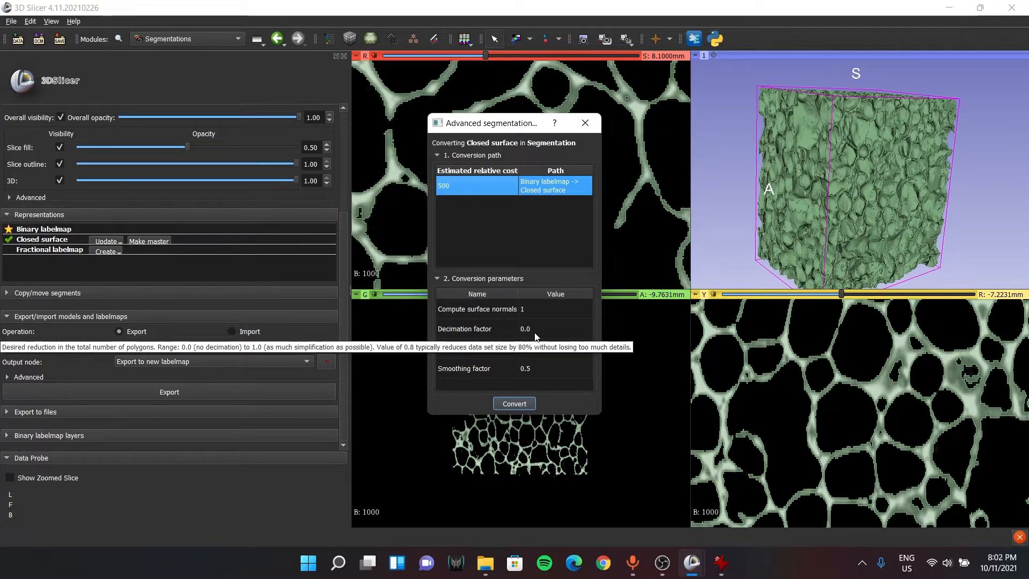
double_click(530, 330)
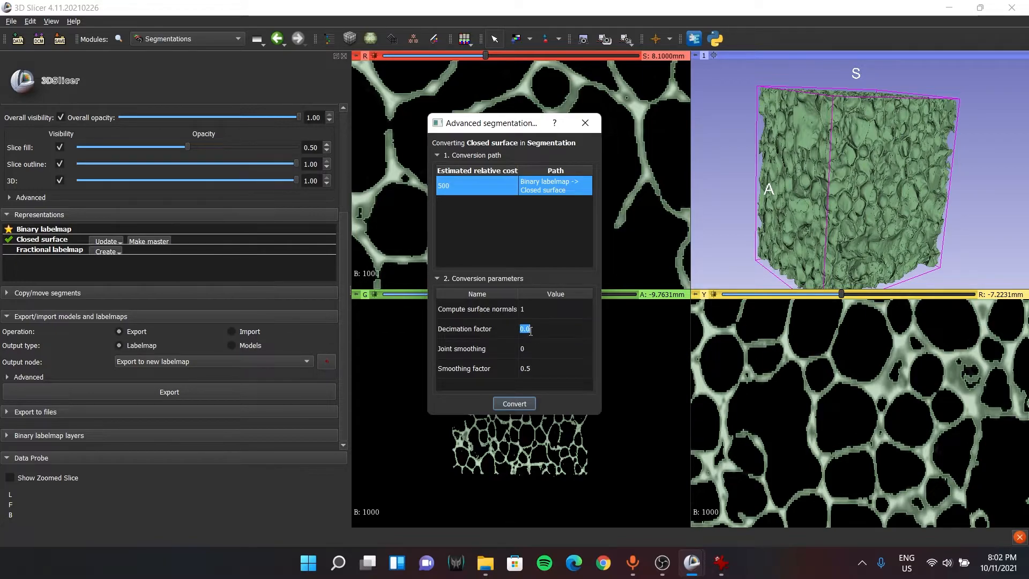
text(0.8)
key(Return)
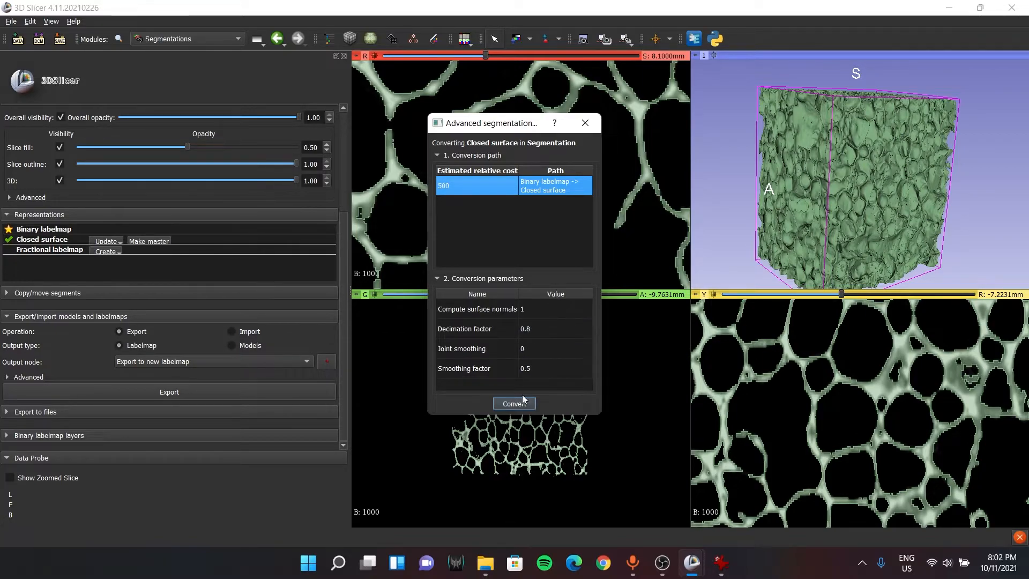
click(515, 403)
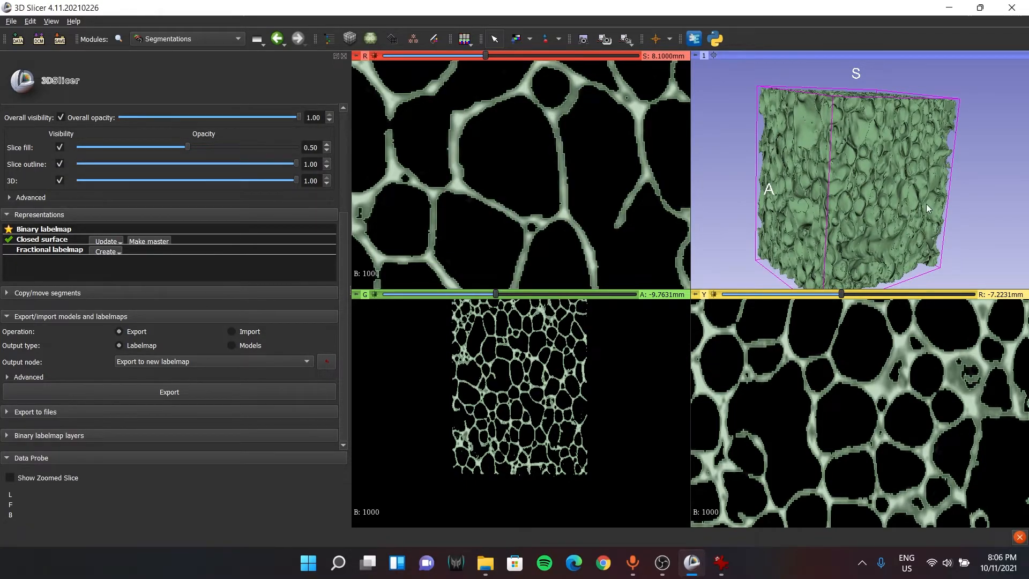
scroll(863, 202, up, 5)
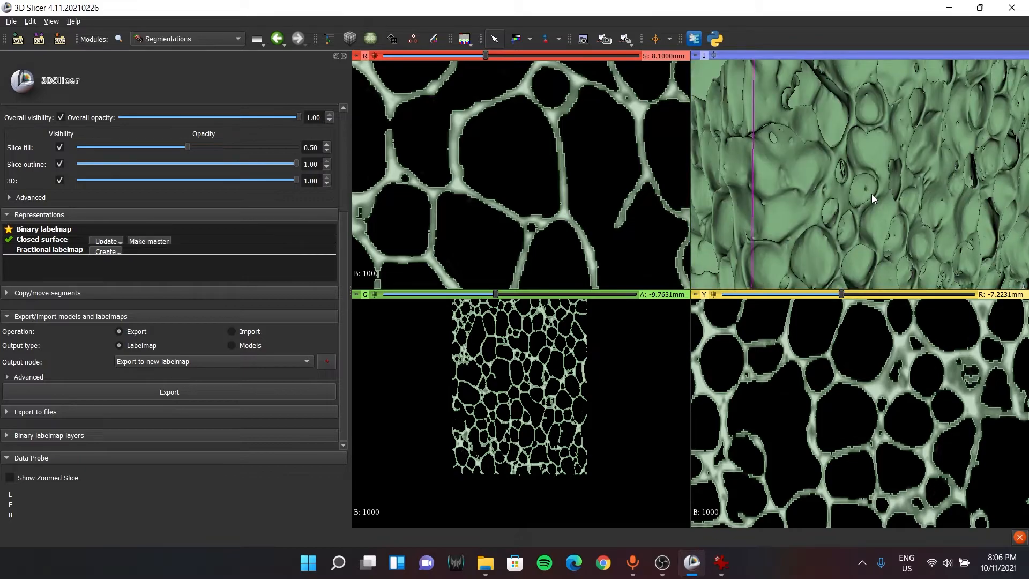
drag(916, 217, 861, 217)
drag(992, 246, 886, 211)
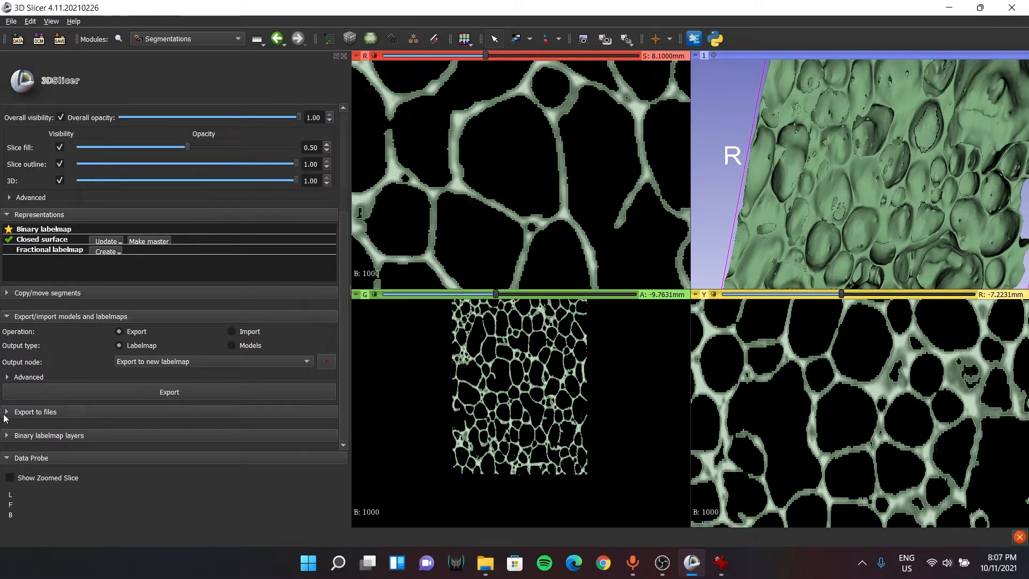
Choose the Exported F object Data folder on the Desktop as the destination for exporting the segmentation to files.
click(45, 413)
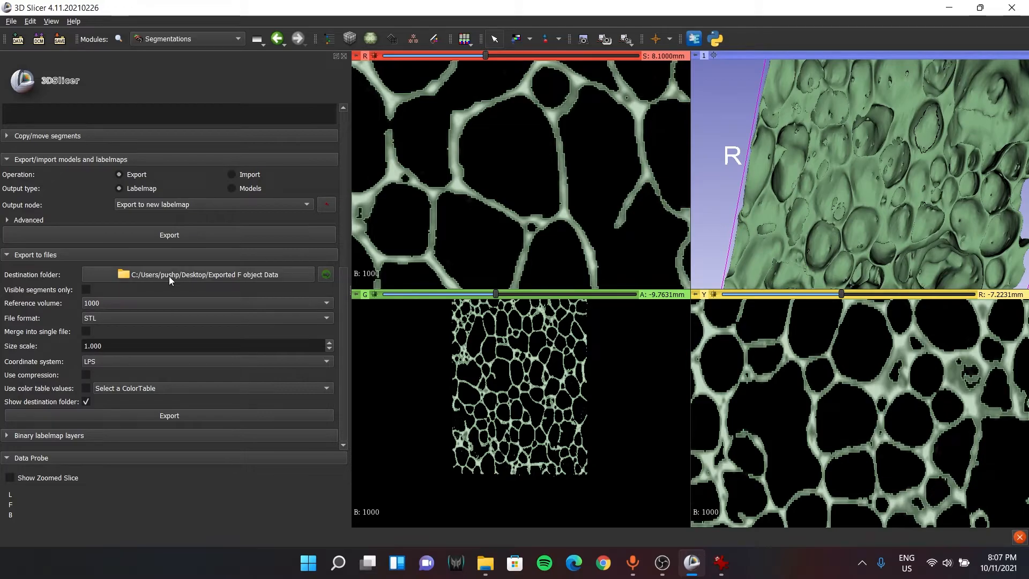
click(180, 277)
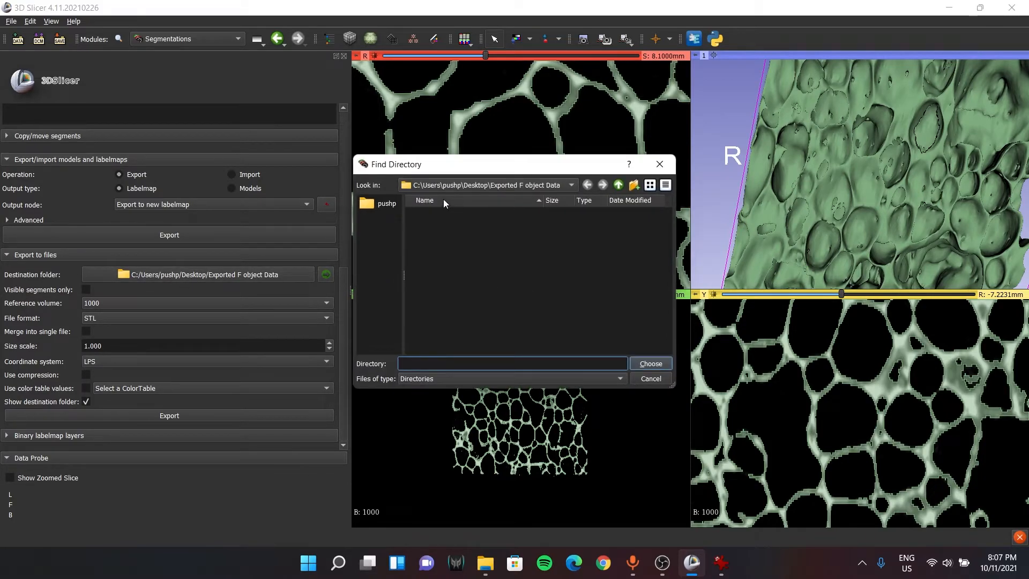
click(378, 205)
scroll(442, 291, down, 3)
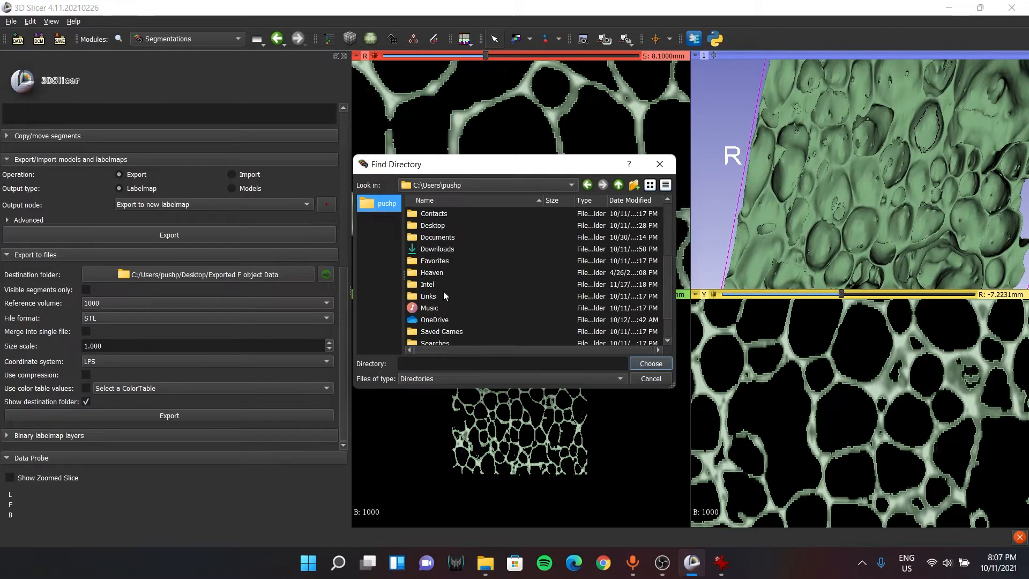
click(432, 227)
double_click(432, 226)
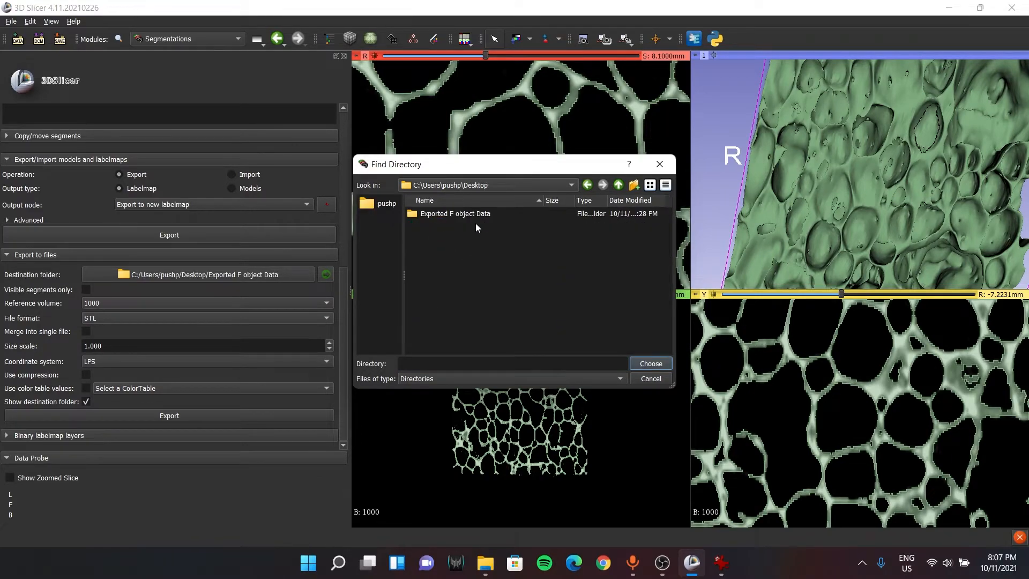
click(474, 214)
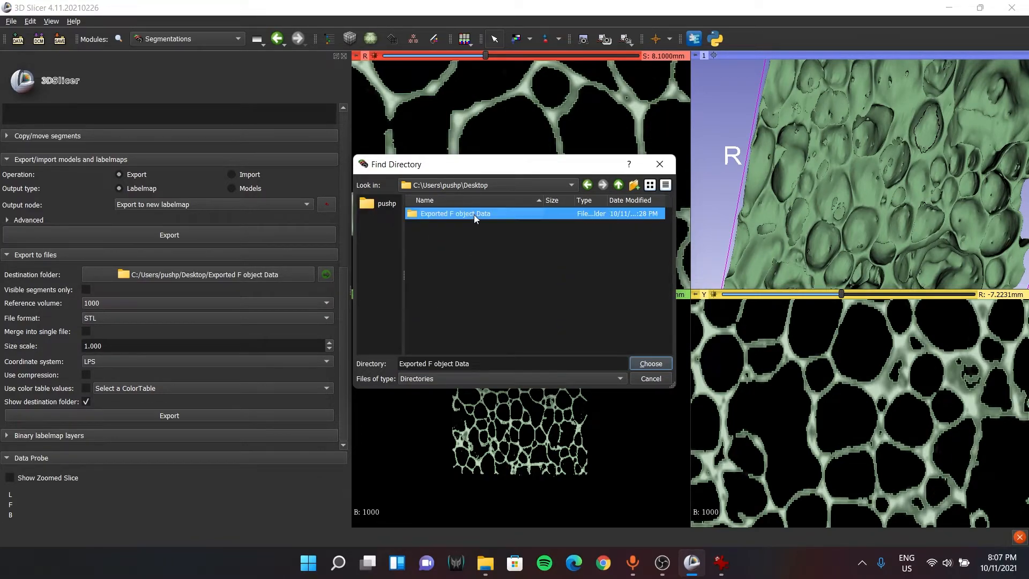
click(644, 368)
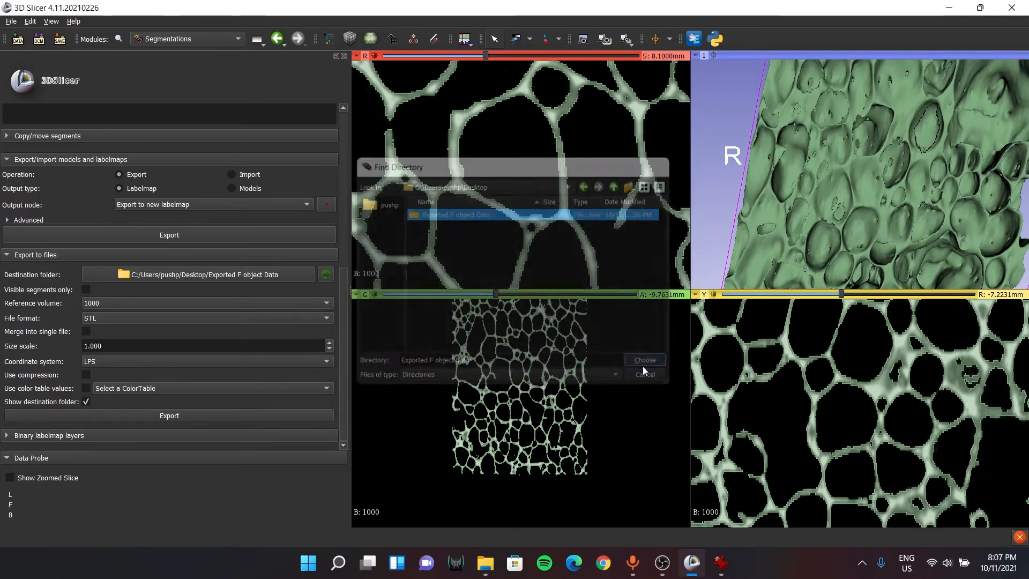
Keep STL as the file format and export the F object segment to the destination folder.
click(100, 318)
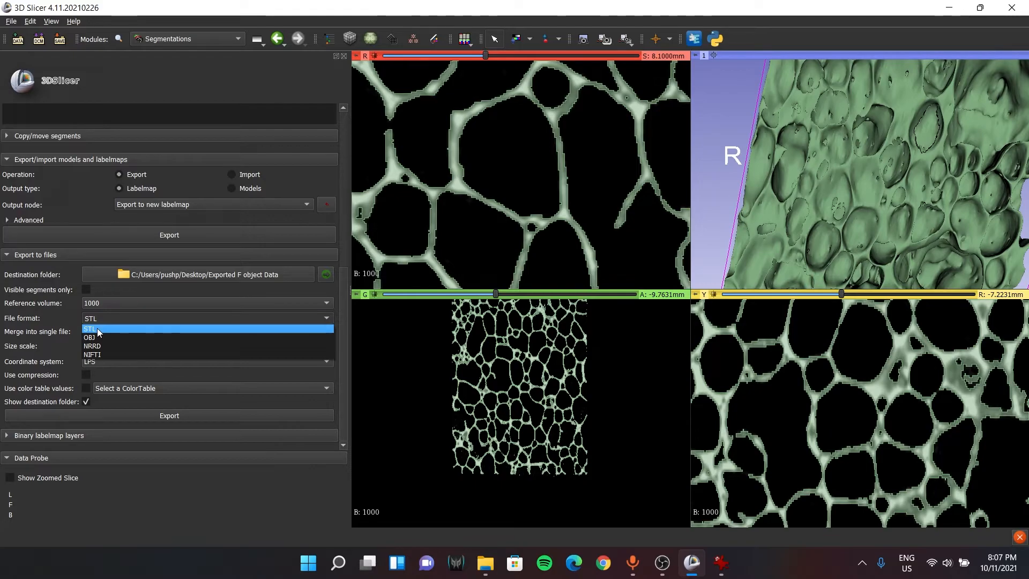
click(98, 329)
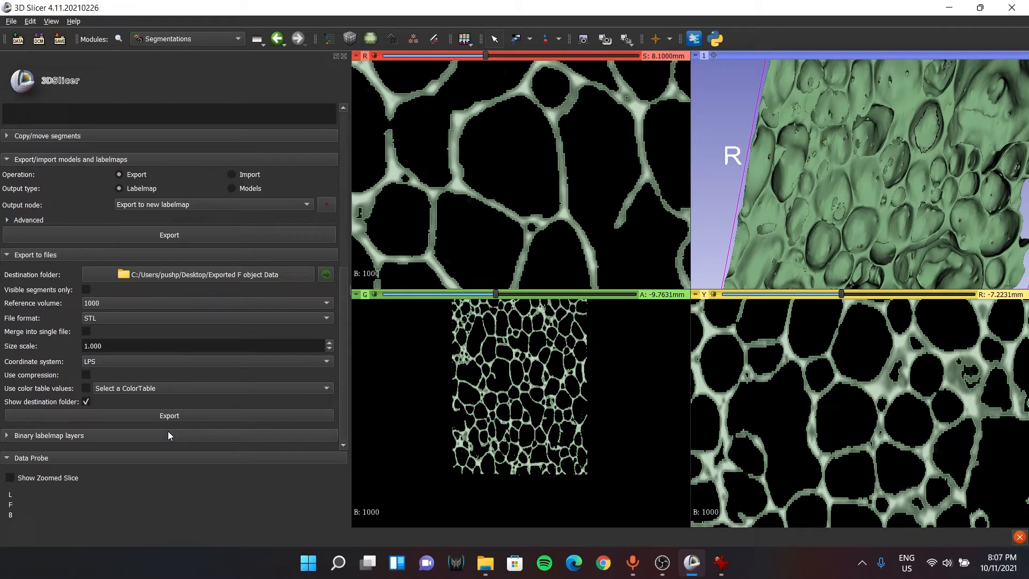
click(168, 416)
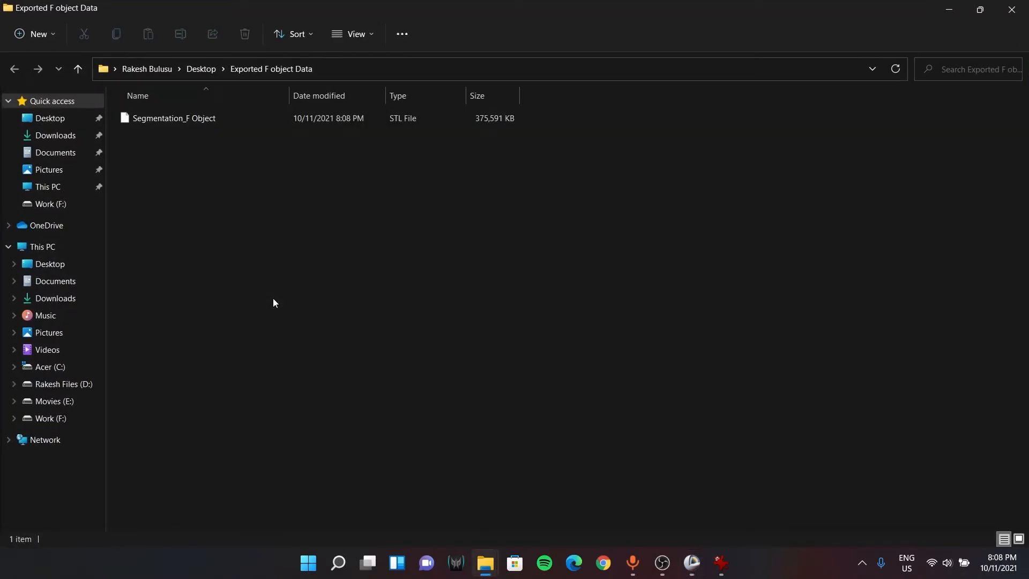
Open the properties of the exported Segmentation_F Object STL file to check its size.
click(491, 119)
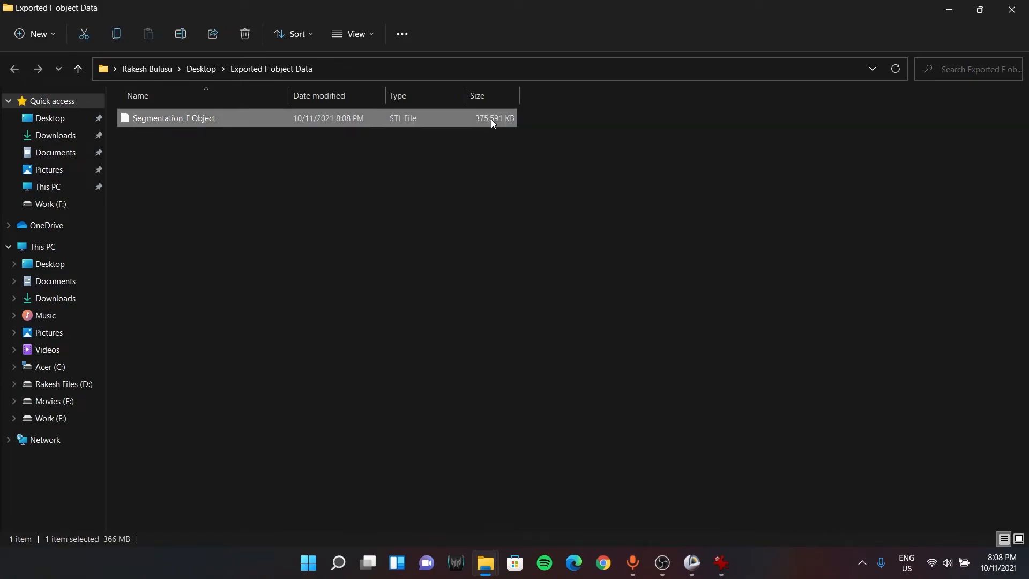
right_click(492, 118)
click(538, 292)
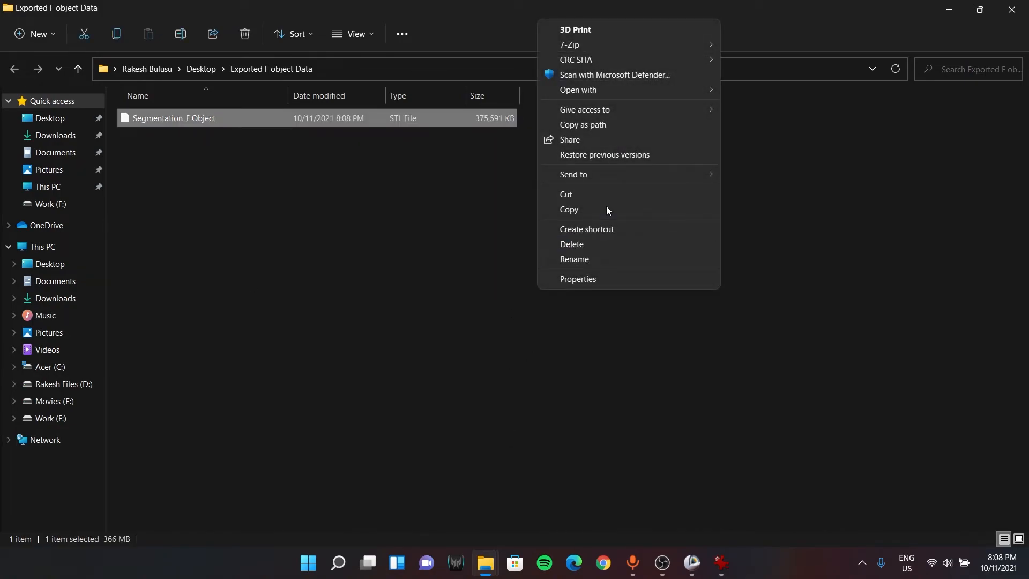
click(595, 281)
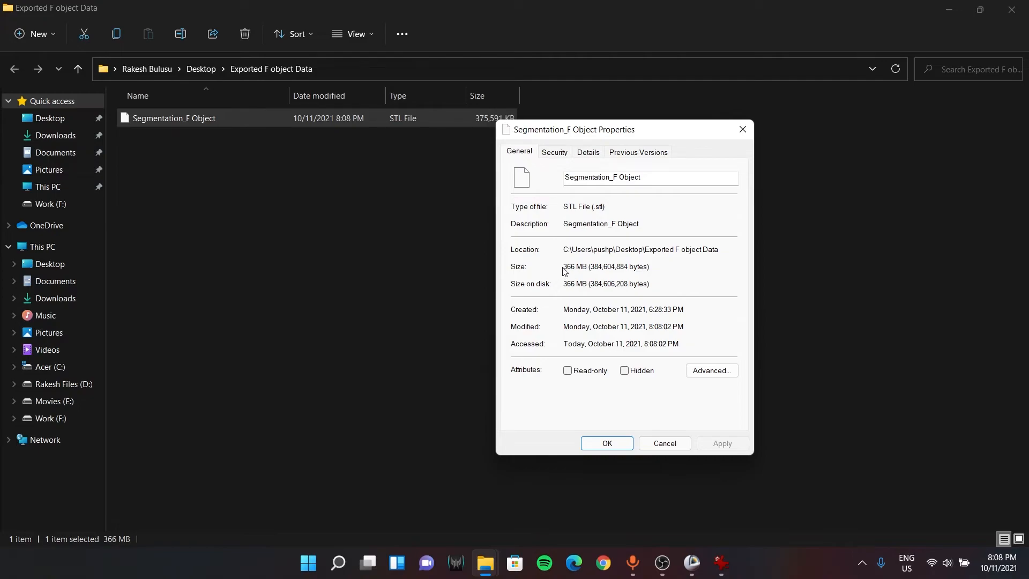